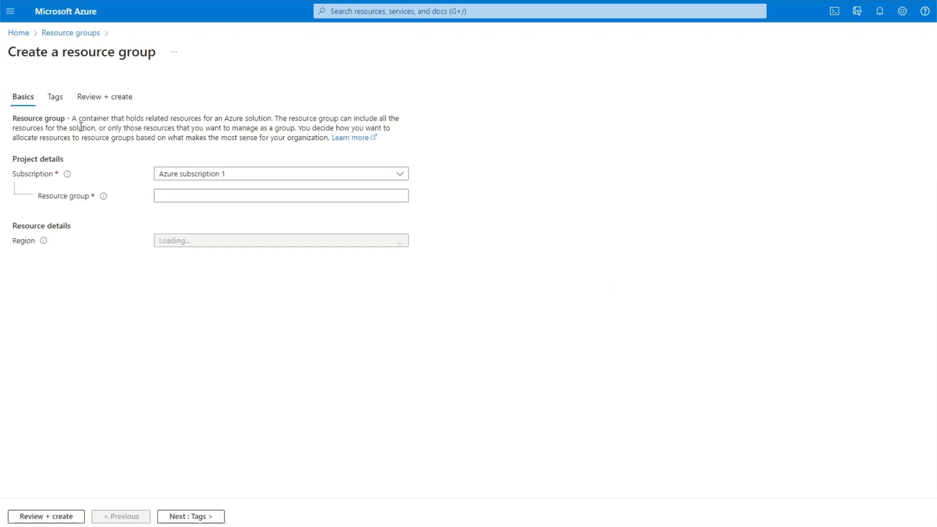
Create the resource group RG-Syntex in the UK South region under Azure subscription 1
click(286, 197)
text(RG-Syntex)
click(342, 241)
click(232, 460)
click(73, 517)
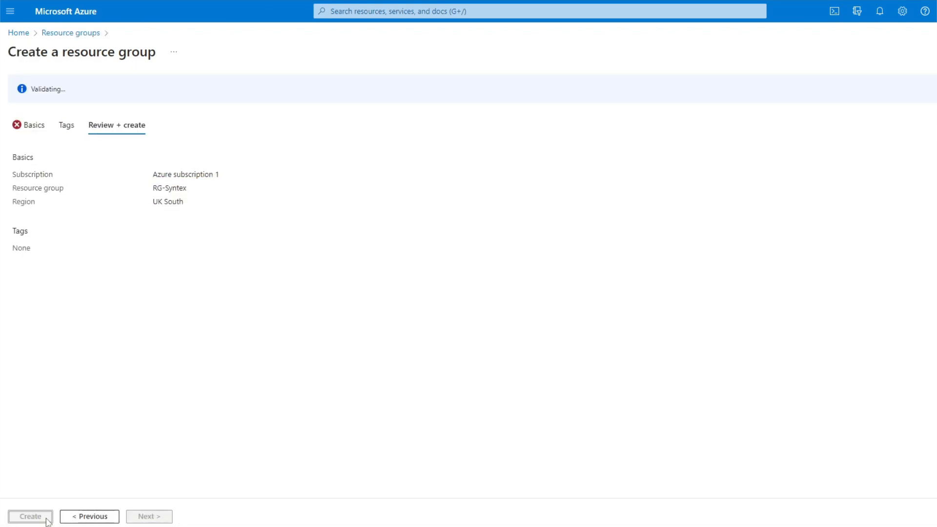
click(46, 520)
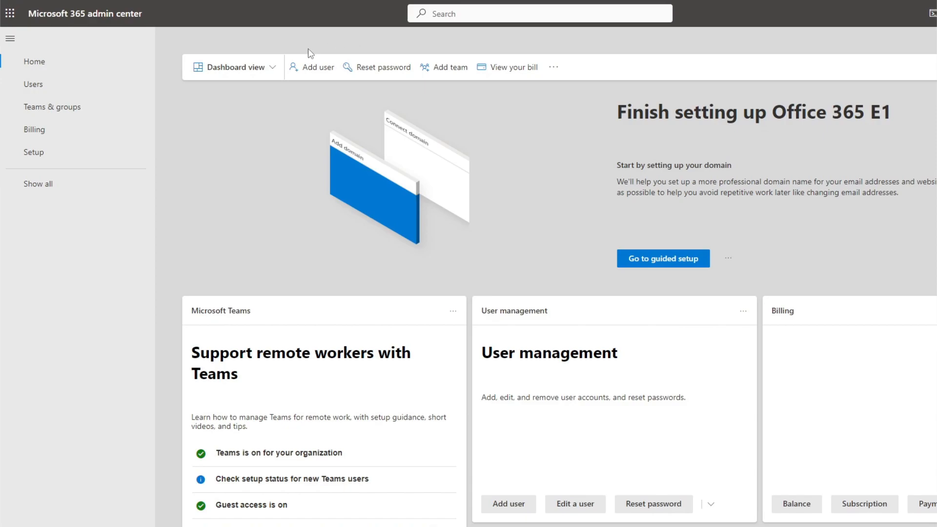
Open the Setup page and go to the 'Use content AI with Microsoft Syntex' setup item
click(79, 182)
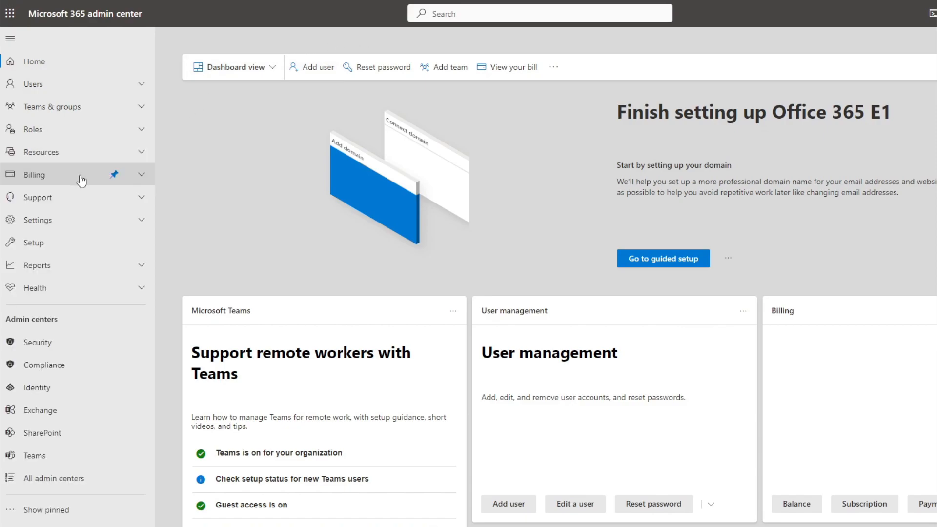
click(73, 243)
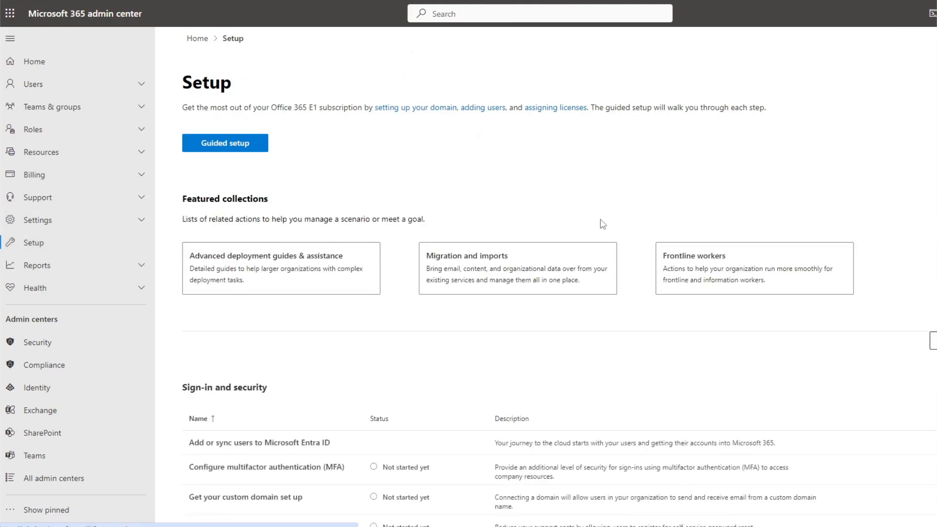
scroll(559, 277, down, 6)
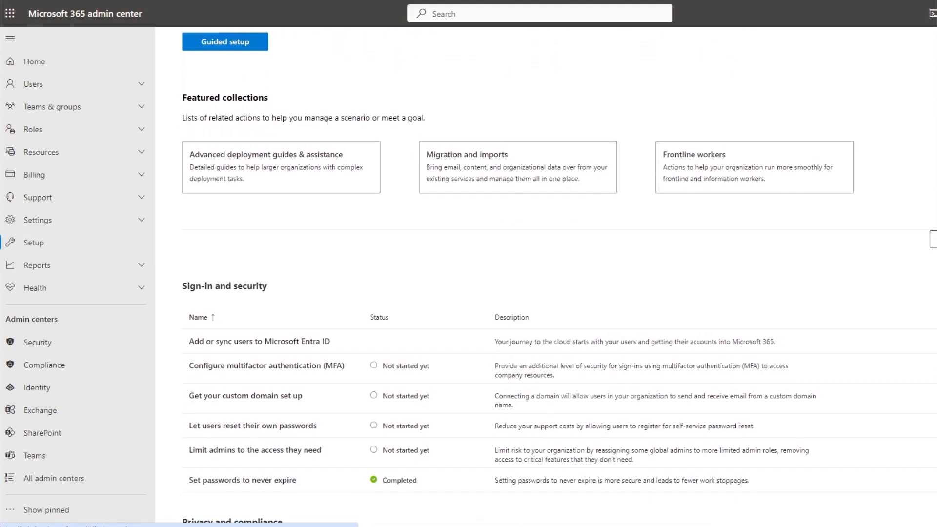
scroll(559, 276, down, 7)
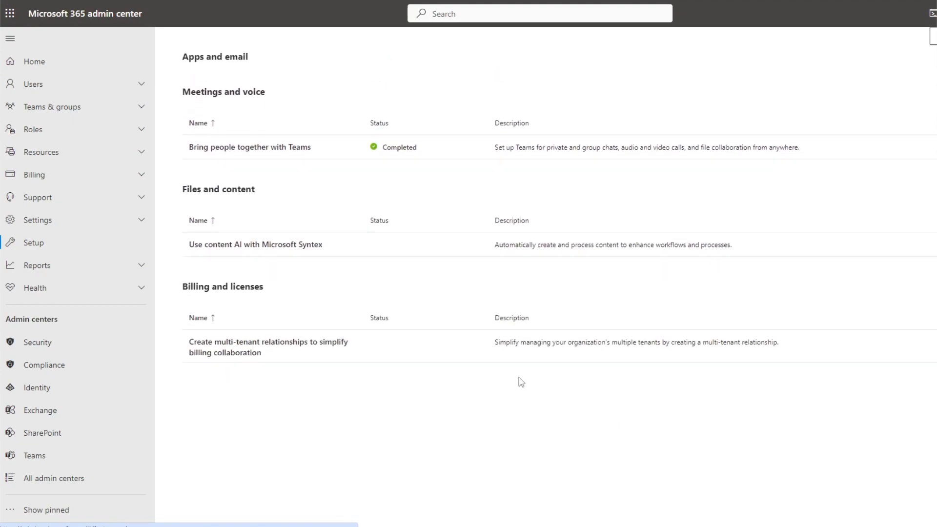
click(230, 249)
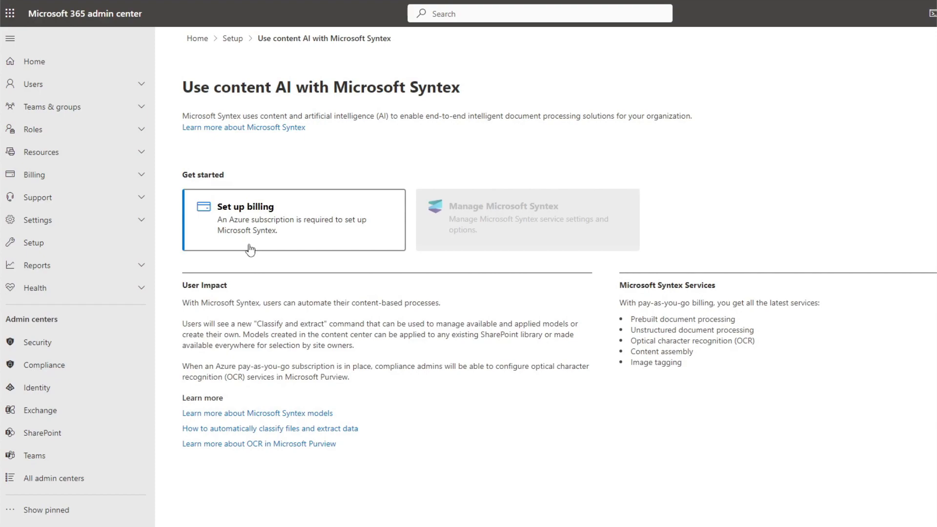
Start pay-as-you-go billing setup with Azure subscription 1, resource group RG-Syntex and region UK South
click(288, 237)
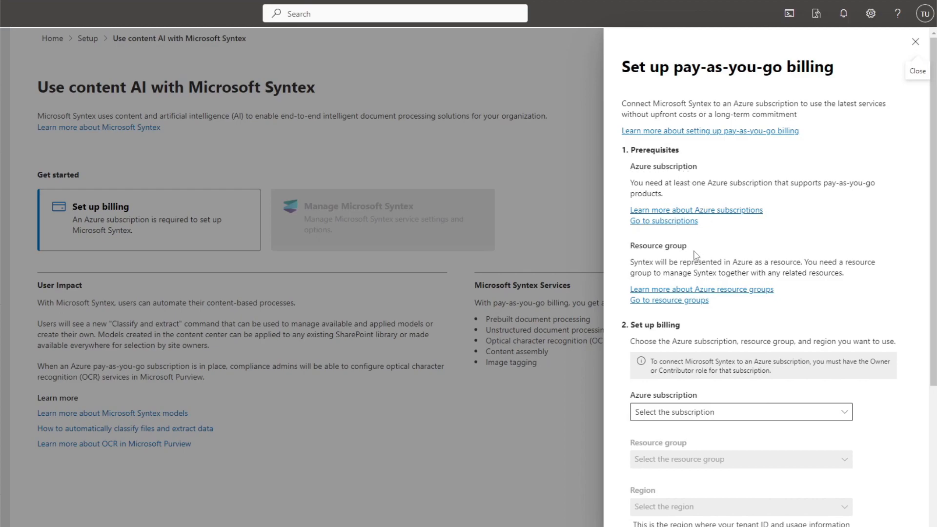
scroll(742, 249, down, 4)
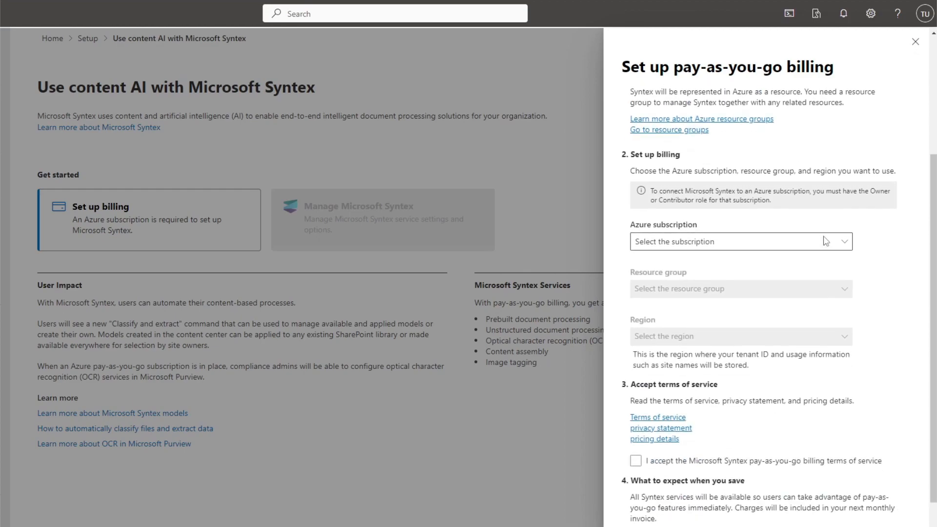
click(730, 213)
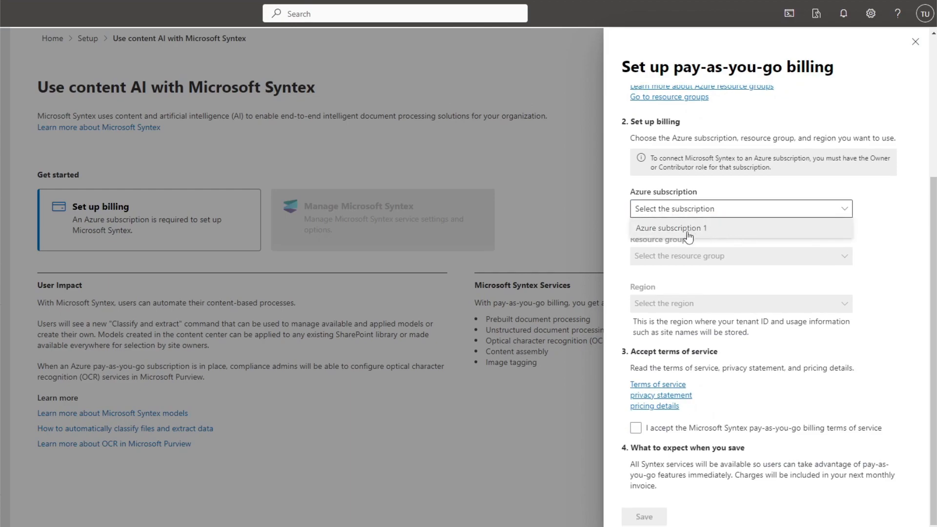
click(660, 231)
click(791, 262)
click(676, 278)
click(727, 302)
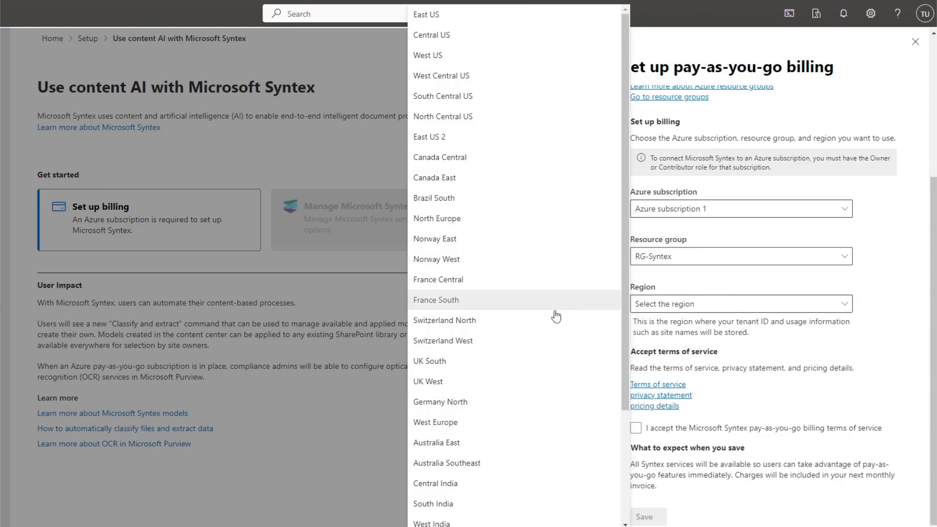
click(496, 362)
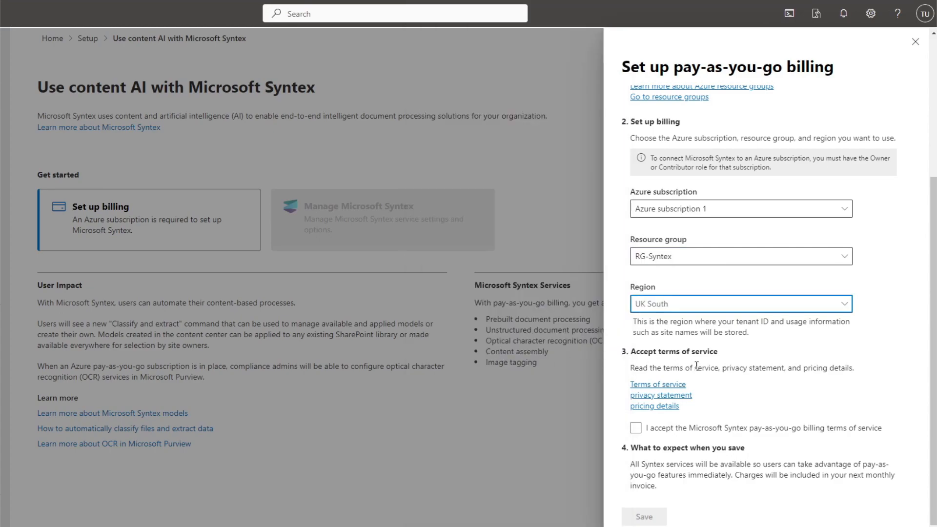
Accept the Syntex pay-as-you-go billing terms, save the billing setup and close the panel
click(635, 429)
click(636, 431)
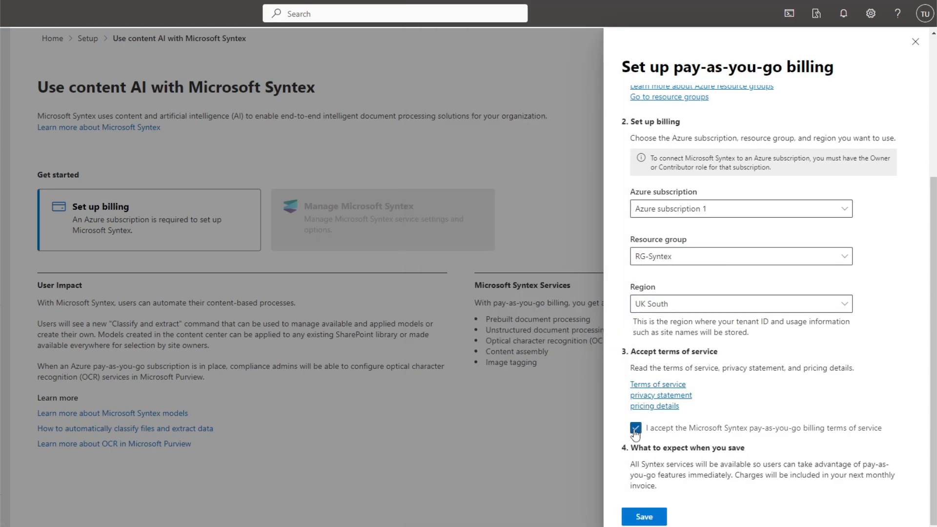
click(644, 517)
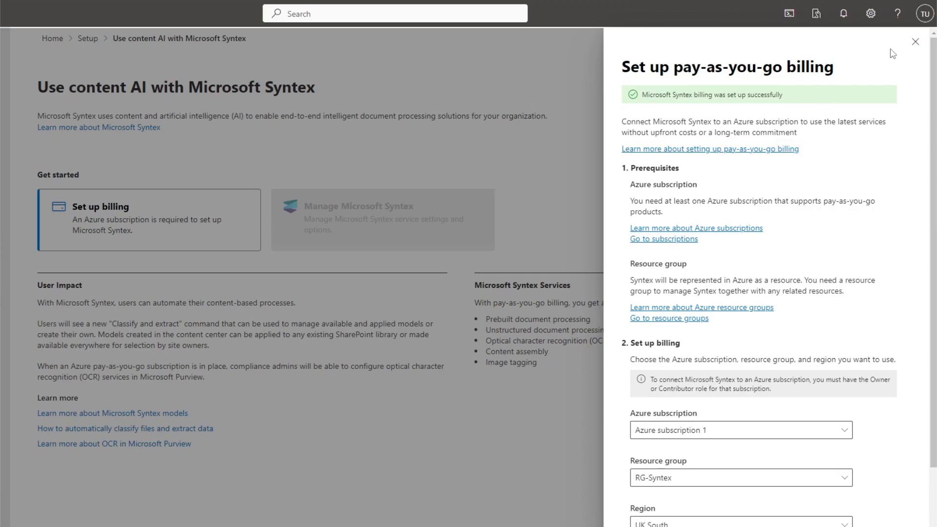
click(916, 42)
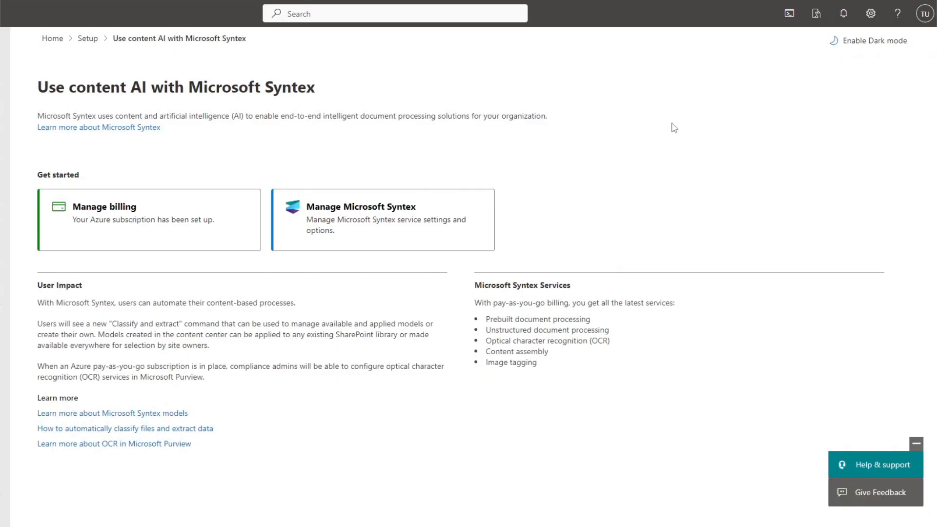
Open Microsoft Syntex service settings and turn on the Backup service
click(423, 207)
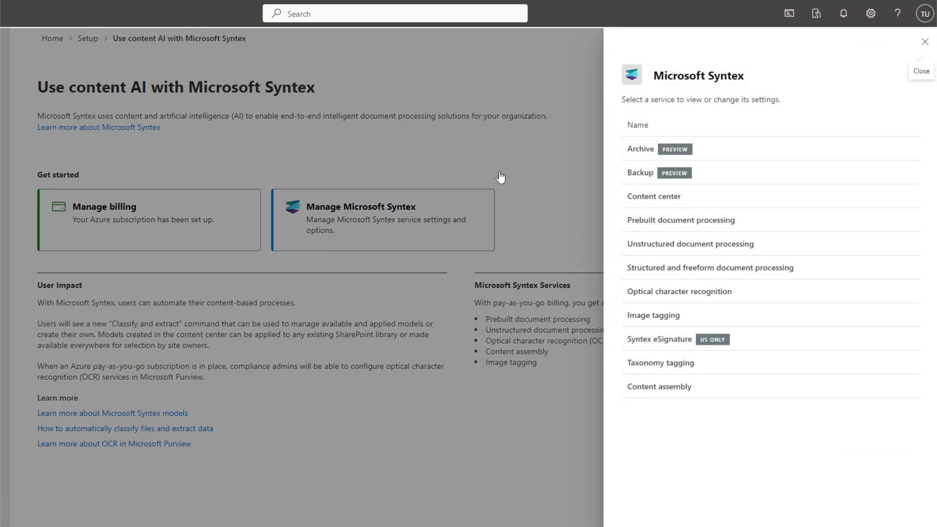
click(684, 177)
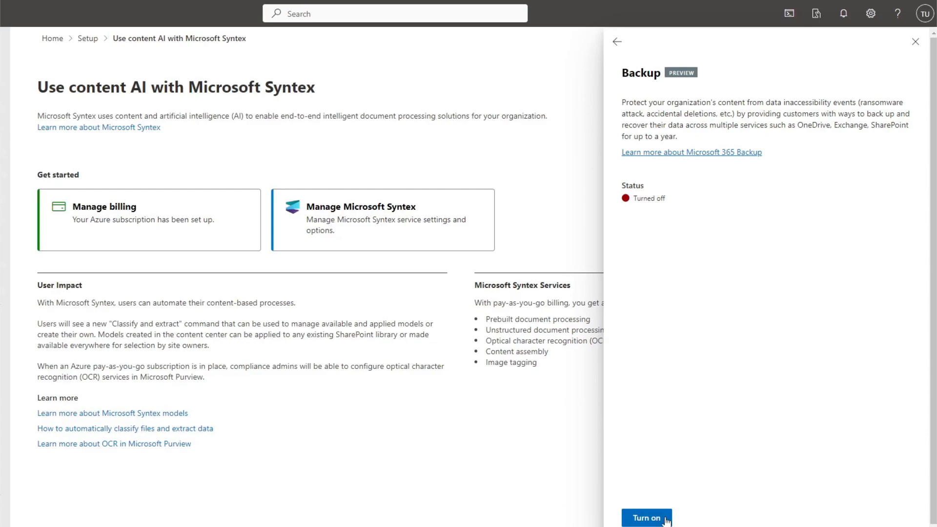
click(646, 518)
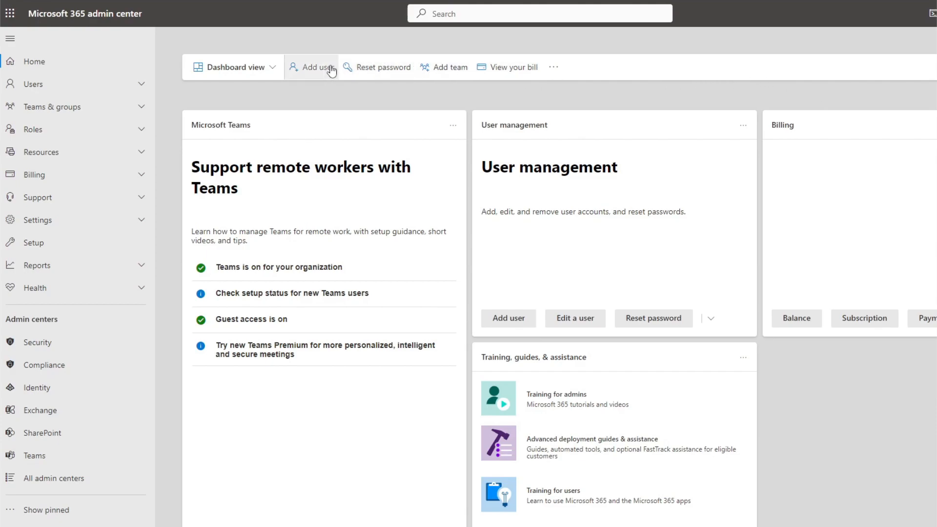
Open Microsoft 365 Backup settings, start a SharePoint backup policy and continue past the overview
click(140, 220)
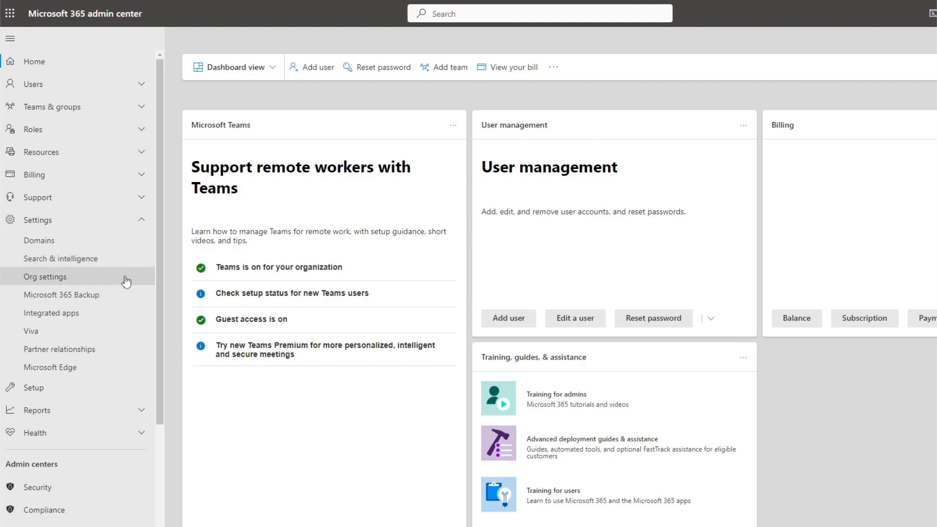
click(56, 296)
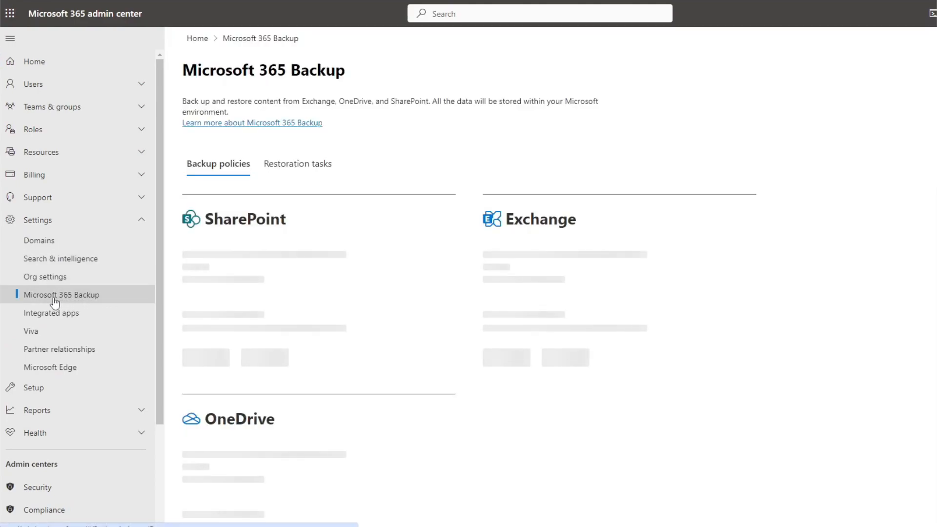
scroll(698, 318, down, 1)
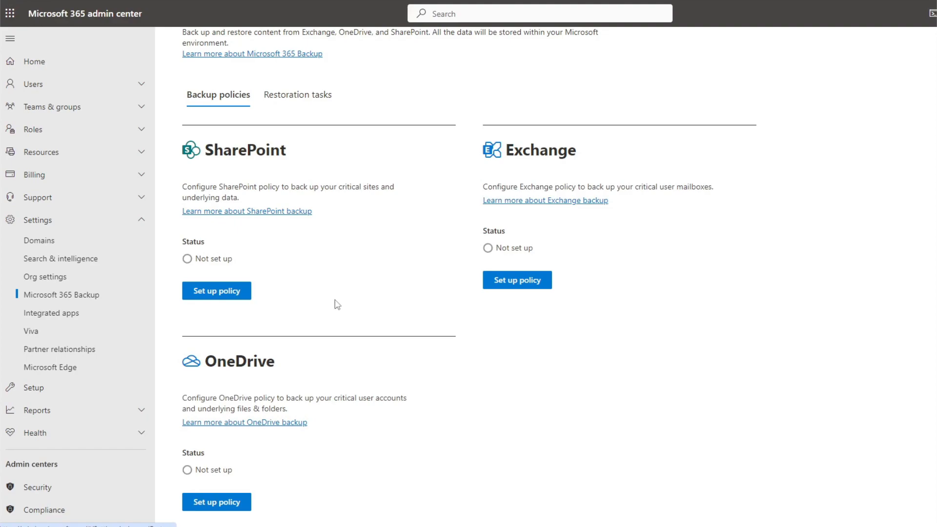
click(209, 304)
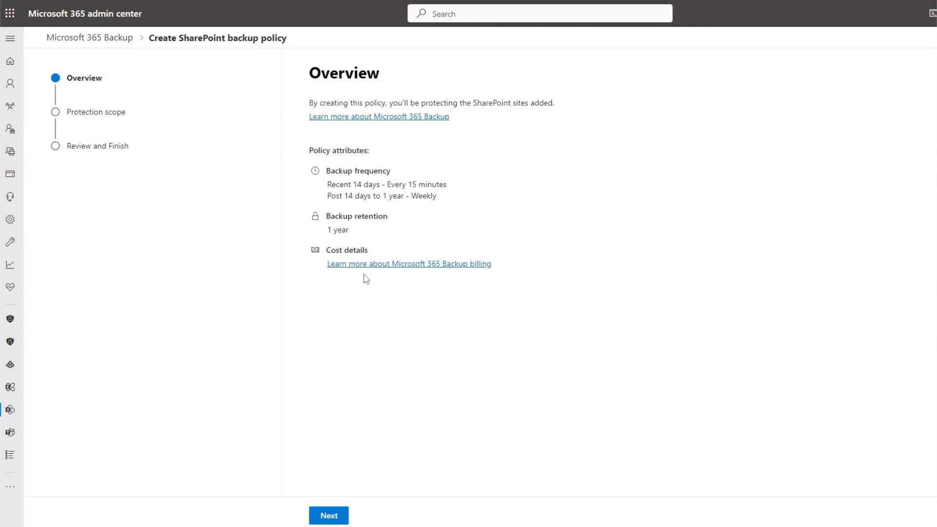
click(344, 517)
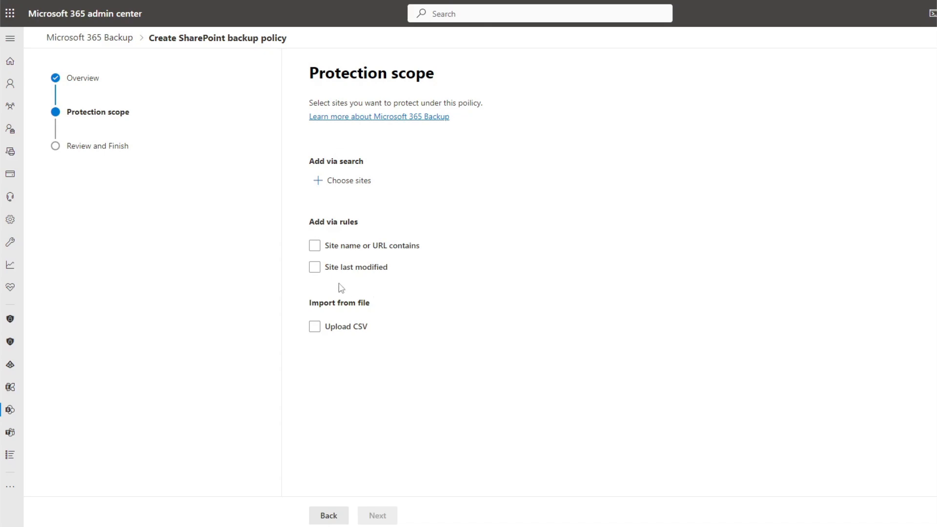
Enable the 'Site name or URL contains' rule for the protection scope
click(314, 245)
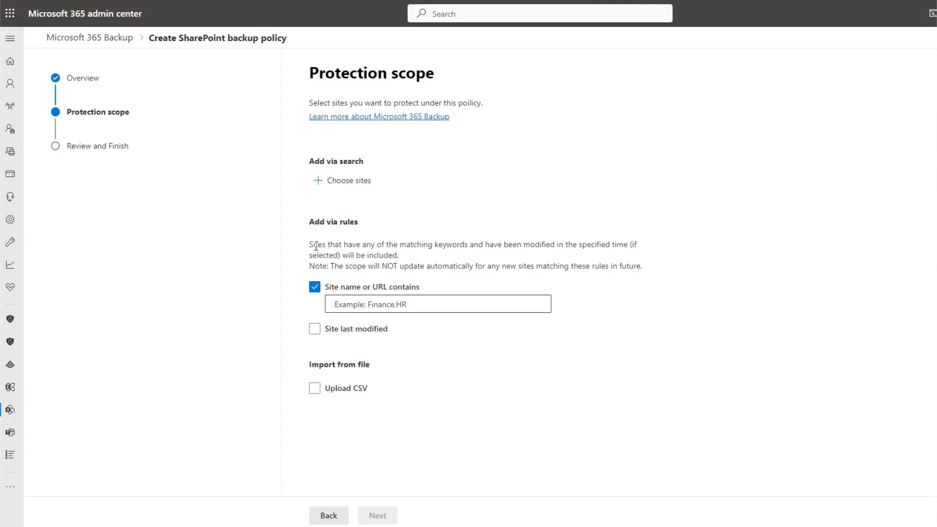
drag(310, 264, 642, 267)
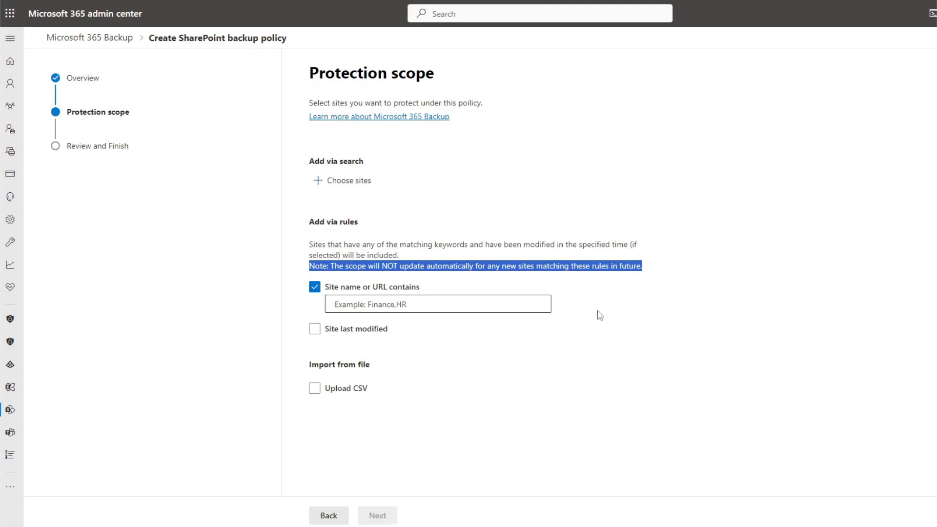
click(431, 241)
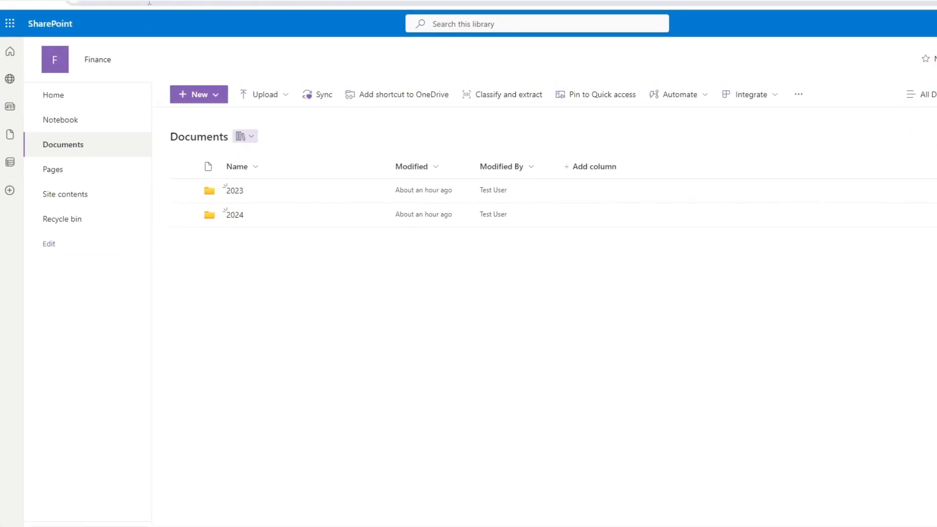
Select the tenant name in the Finance SharePoint site's web address
click(145, 6)
click(144, 17)
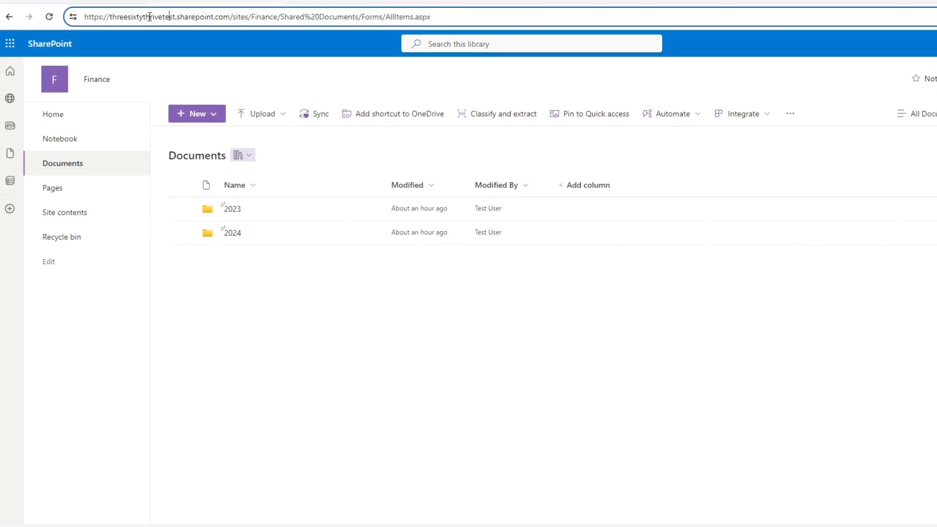
drag(174, 17, 116, 17)
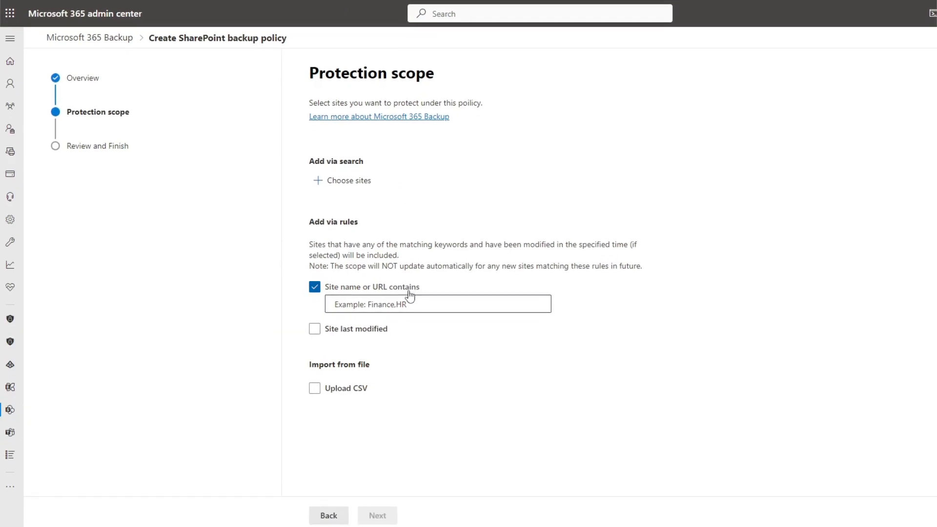
Try a site name rule with keyword threesixtythrivetest, preview the matching sites, and clear the rule
click(408, 326)
text(threesixtythrivetest)
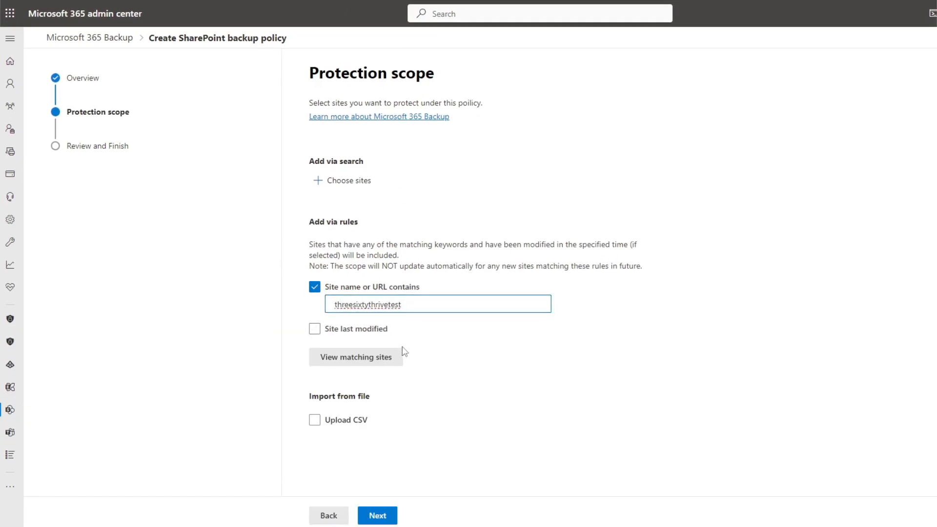
click(399, 363)
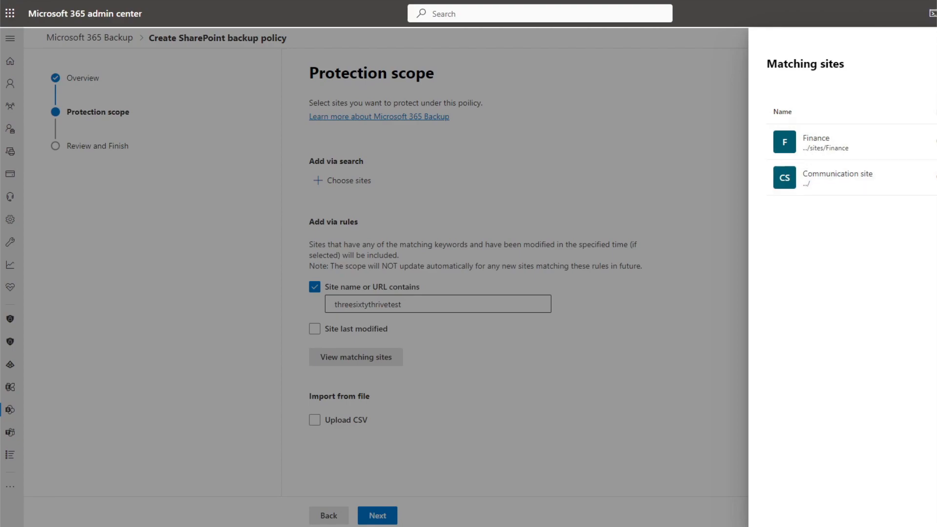
key(Escape)
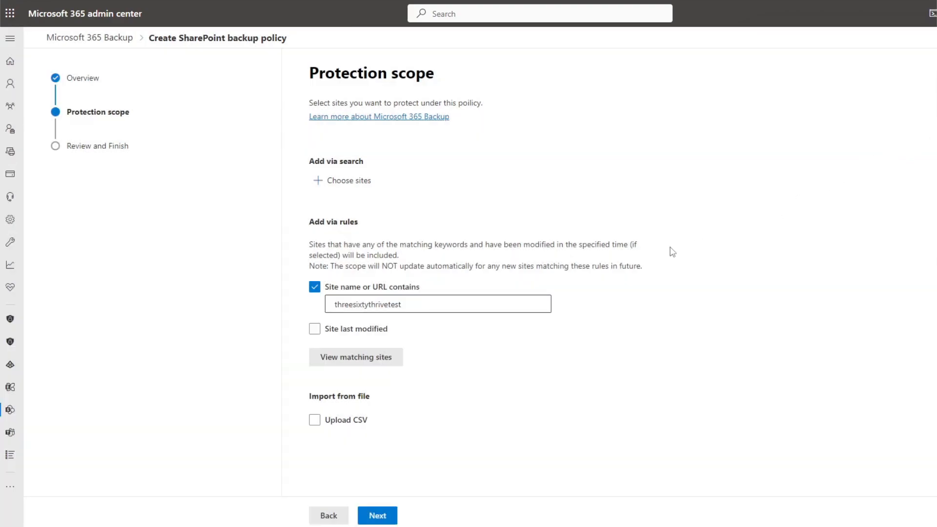
click(316, 288)
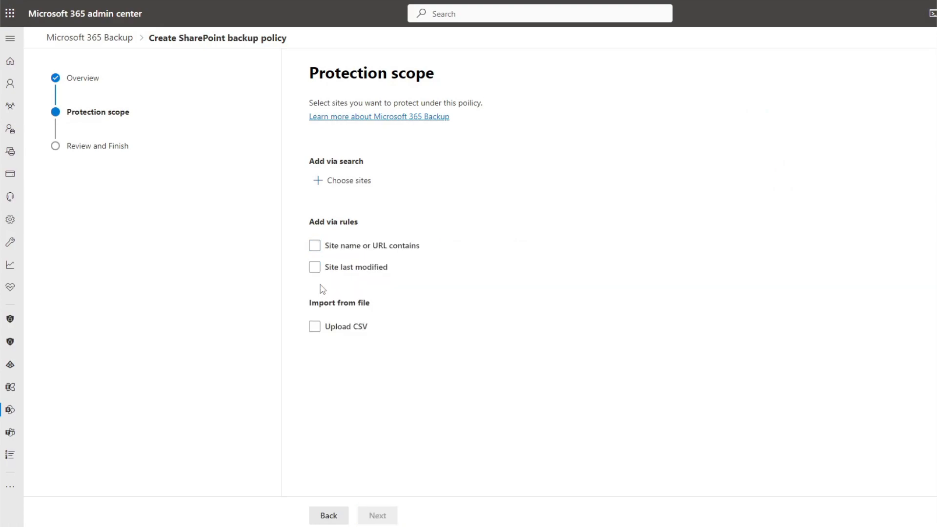
Choose sites via search and add the Finance site to the backup policy scope
click(358, 184)
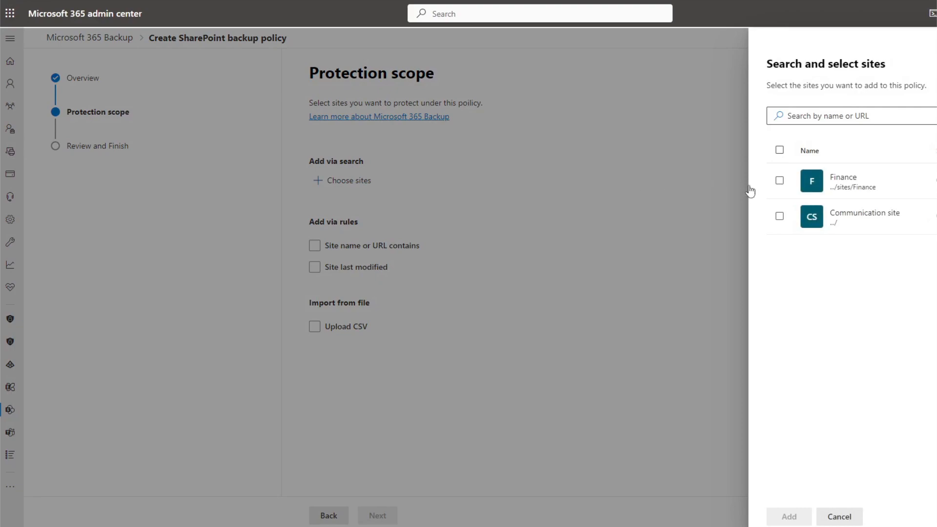
click(780, 182)
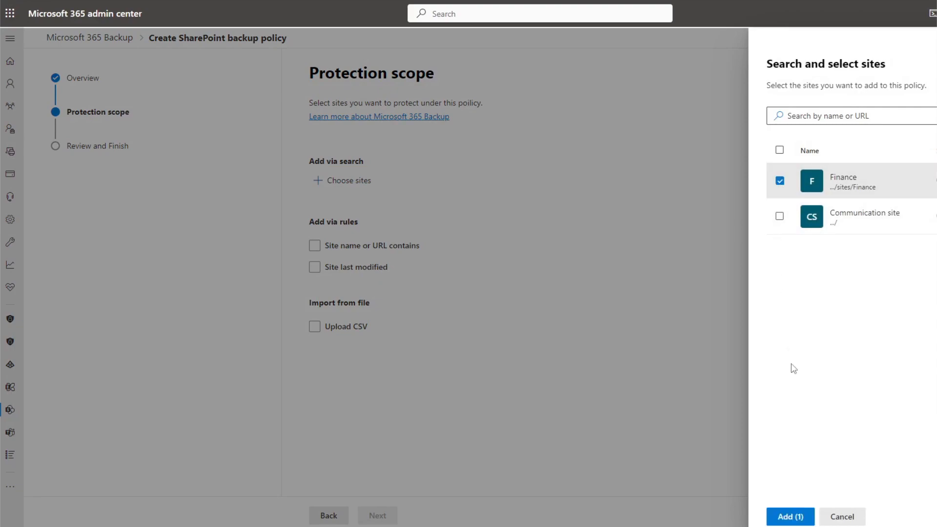
click(806, 516)
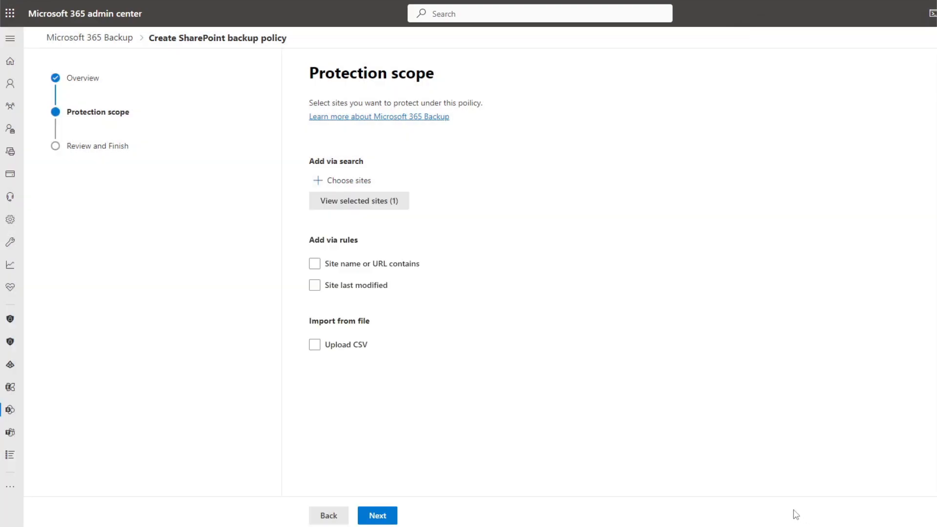
Review and create the SharePoint backup policy, then finish the wizard
click(391, 517)
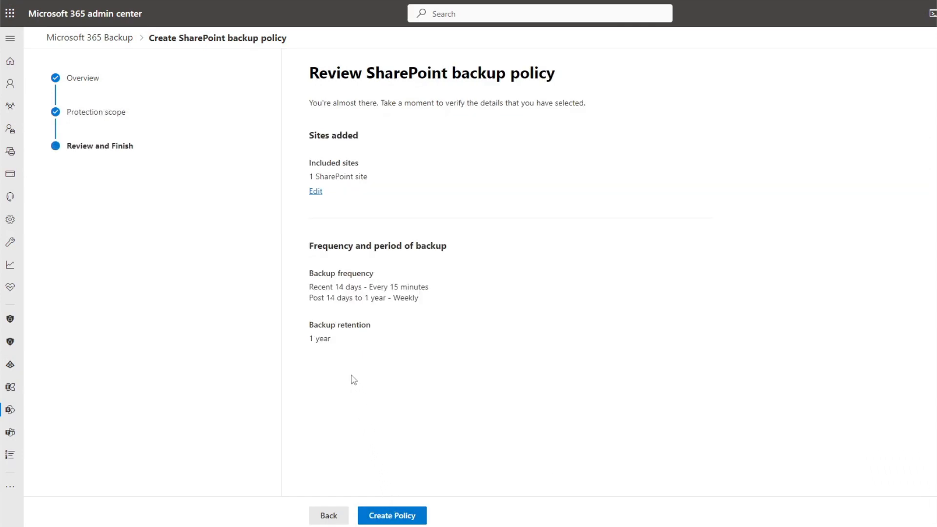
click(413, 512)
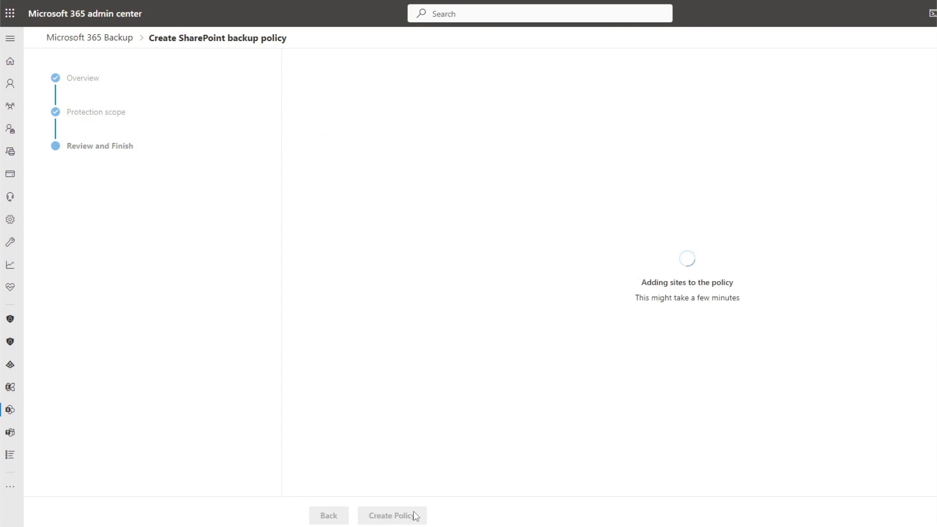
click(342, 518)
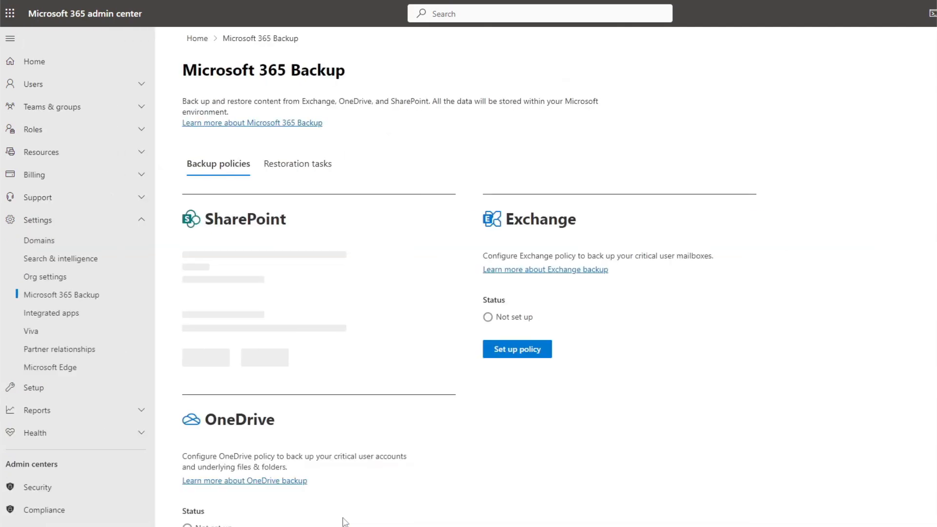
Open the SharePoint backup policy's details and close the panel
scroll(656, 427, down, 1)
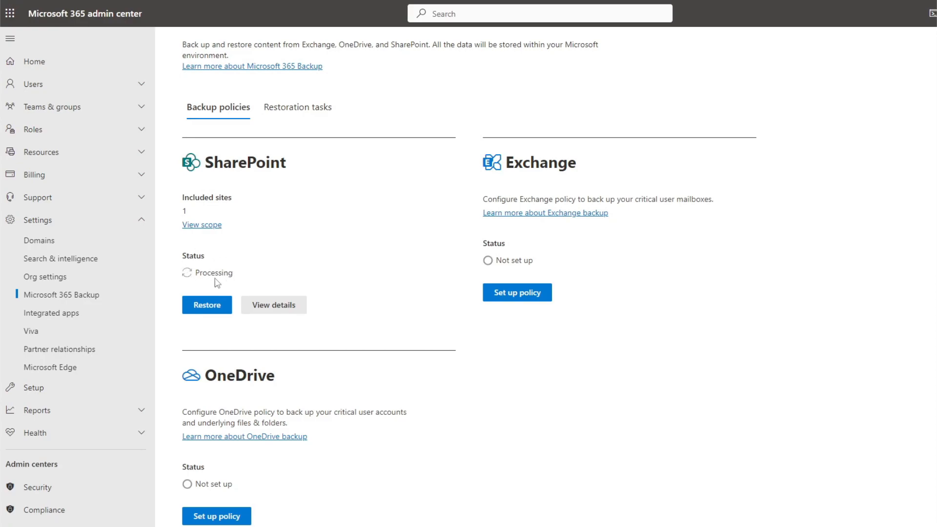
click(305, 305)
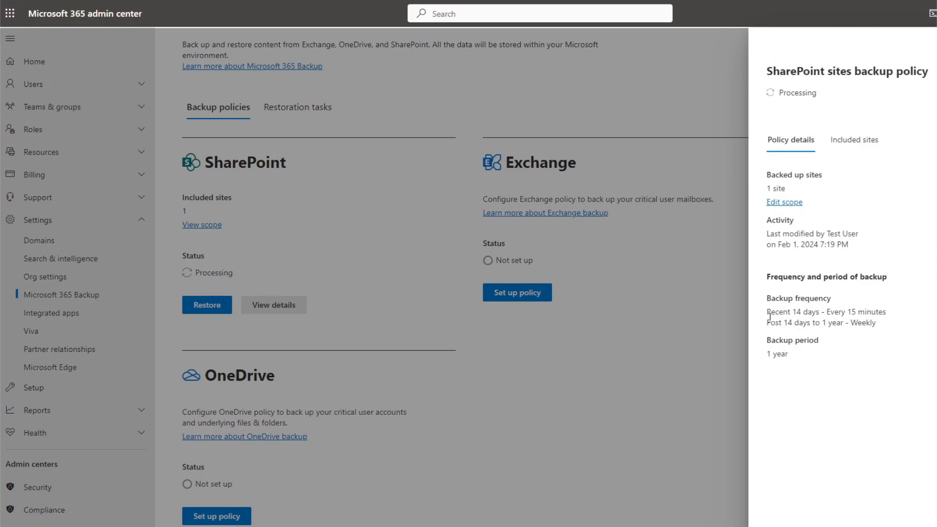
key(Escape)
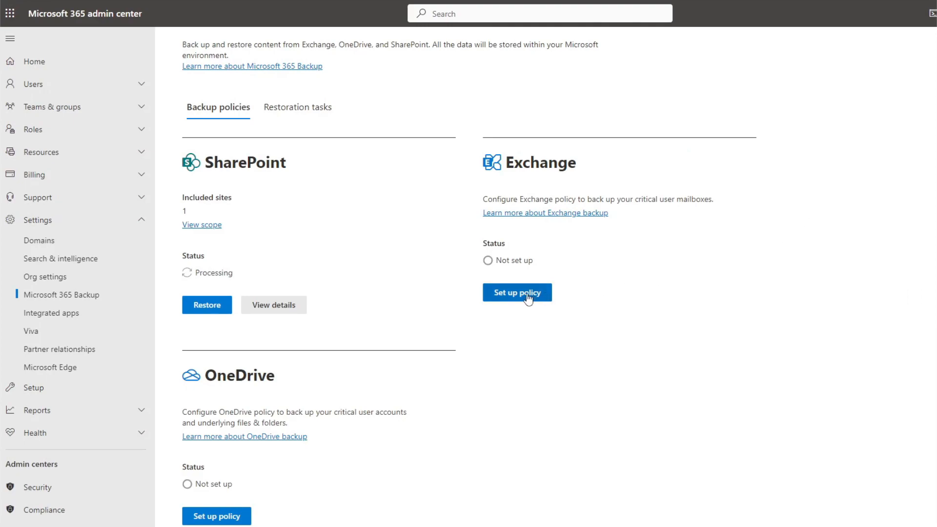
Start setting up an Exchange backup policy and continue past its overview
click(506, 302)
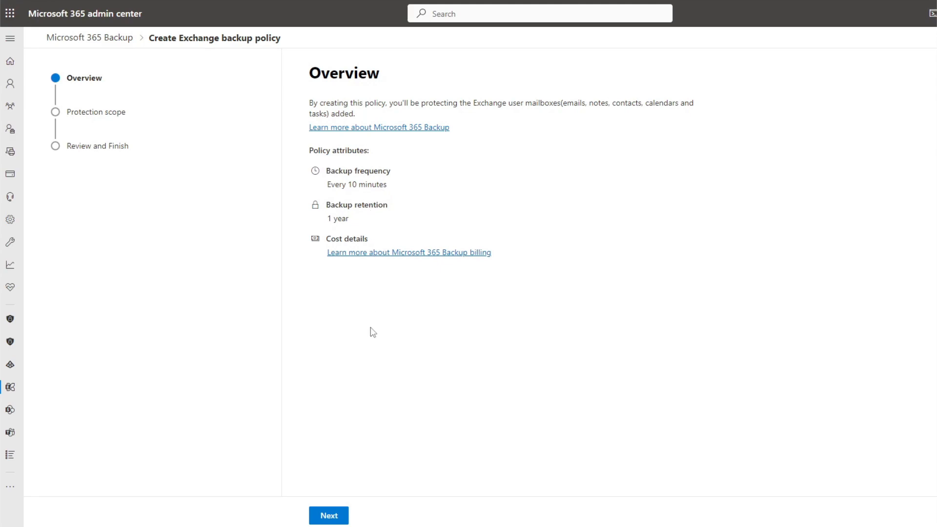
click(347, 515)
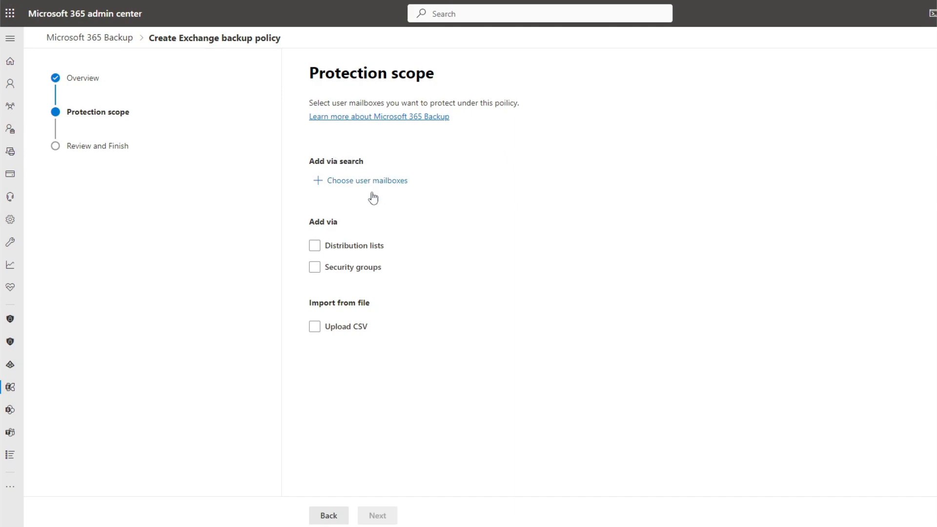
click(353, 269)
click(315, 267)
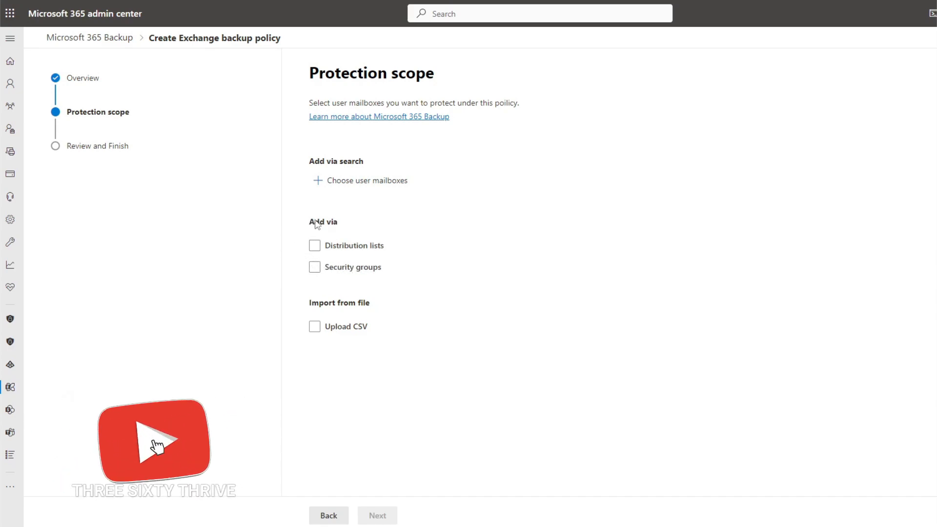
click(336, 244)
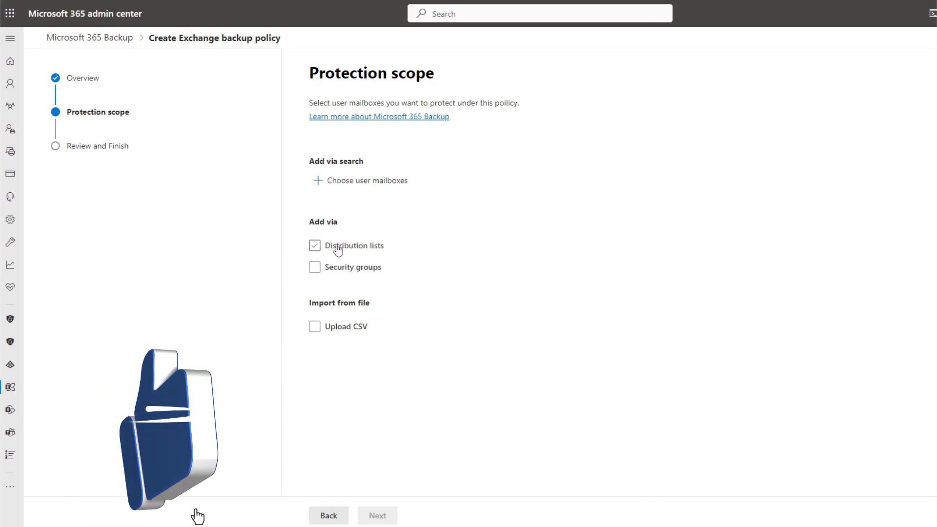
click(314, 246)
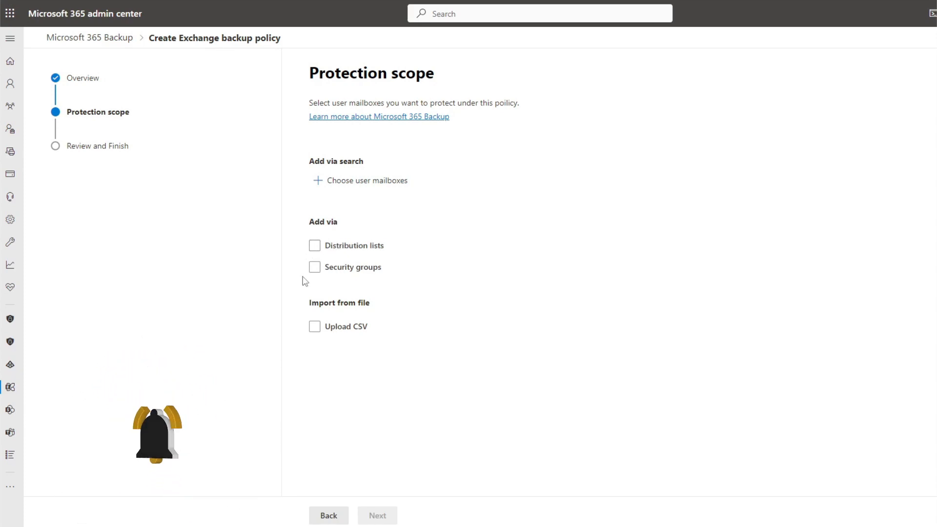
click(360, 273)
click(364, 251)
click(361, 253)
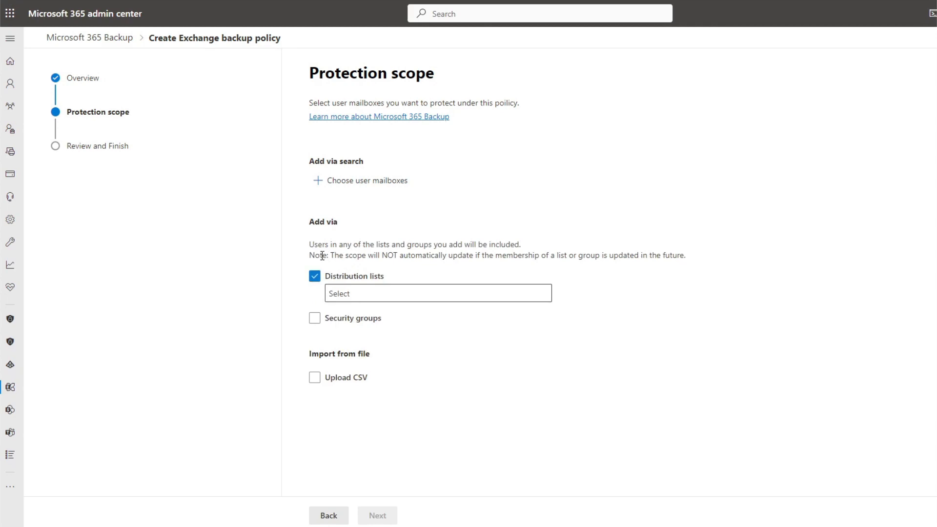
drag(316, 254, 689, 255)
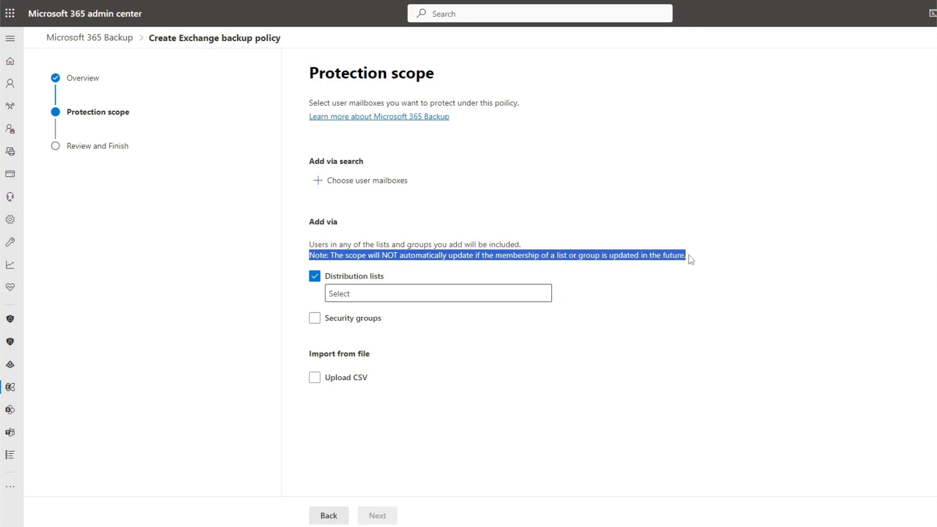
click(367, 279)
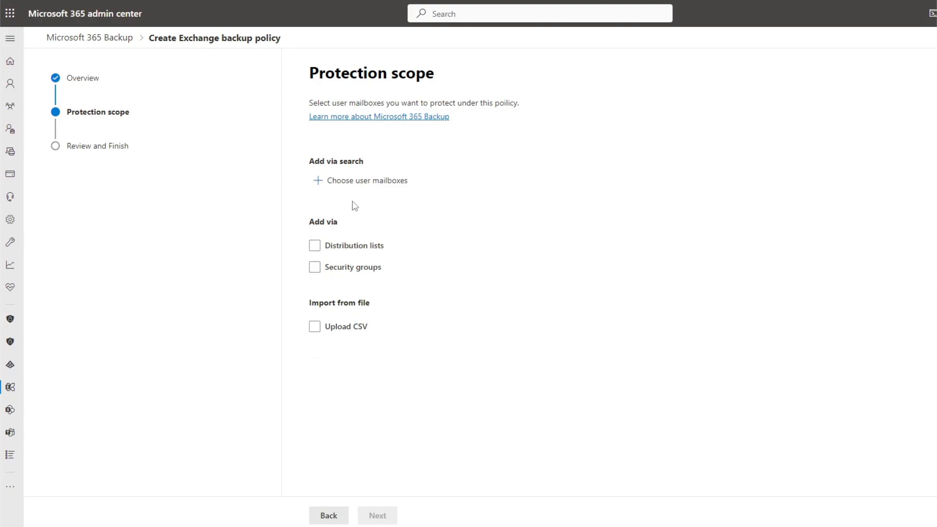
Choose user mailboxes via search and add the test user's mailbox to the Exchange policy scope
click(339, 183)
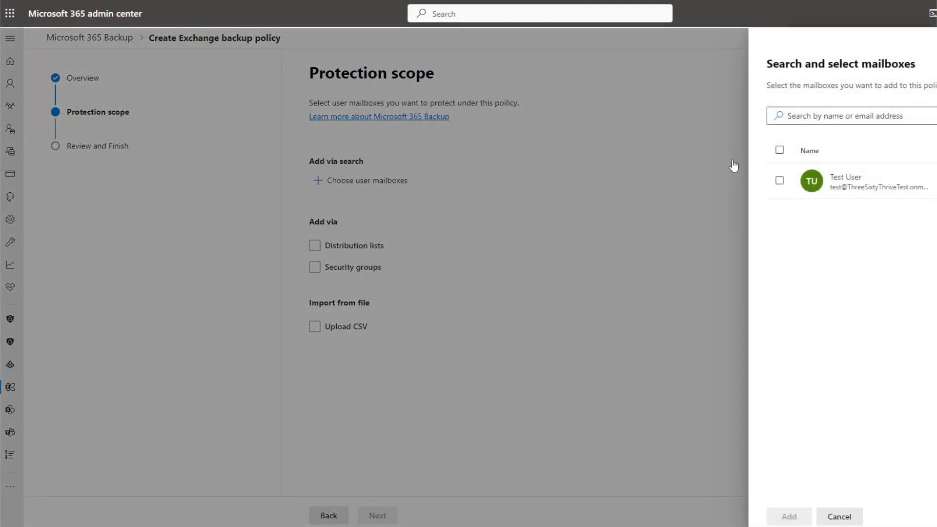
click(779, 182)
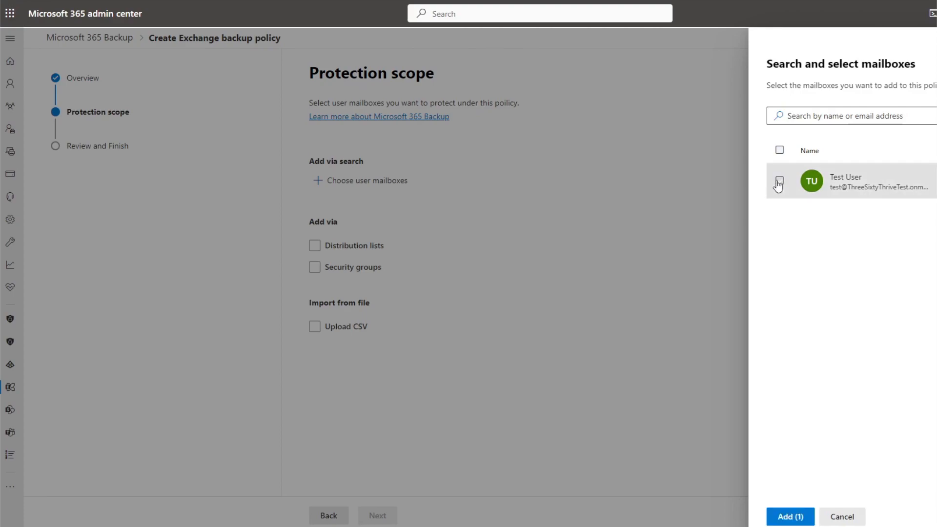
click(810, 516)
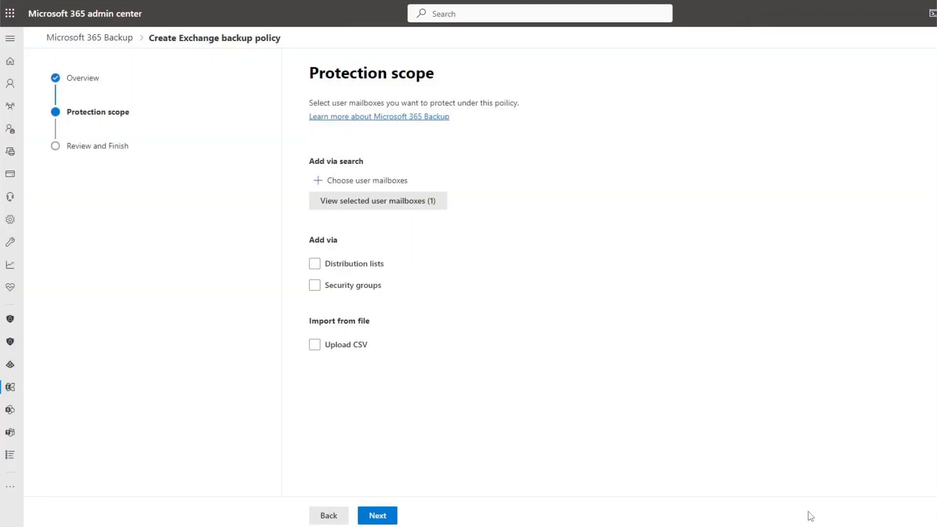
Review and create the Exchange backup policy, then finish the wizard
click(388, 516)
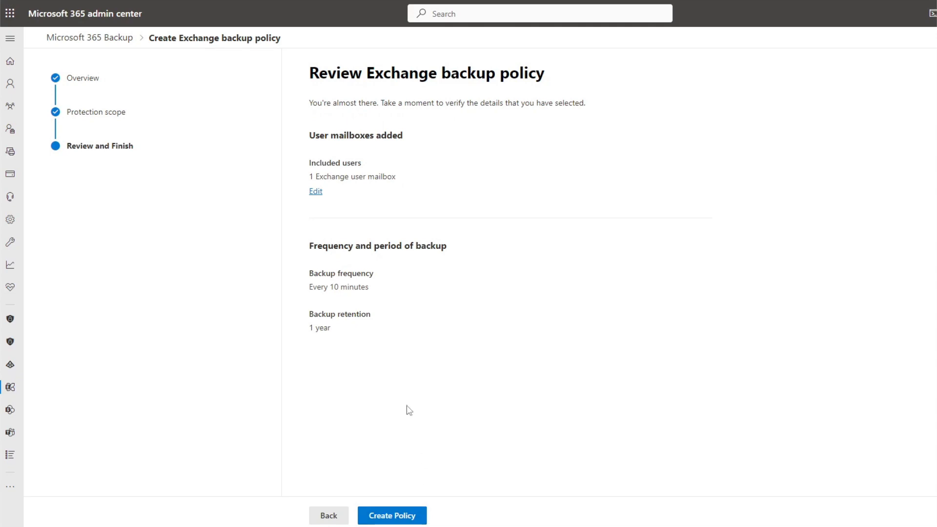
click(417, 514)
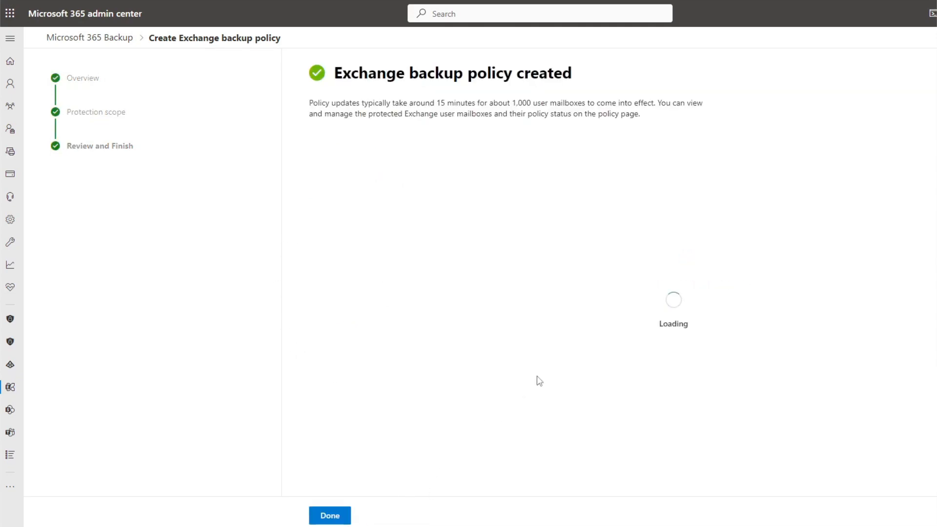
click(345, 516)
scroll(780, 314, down, 1)
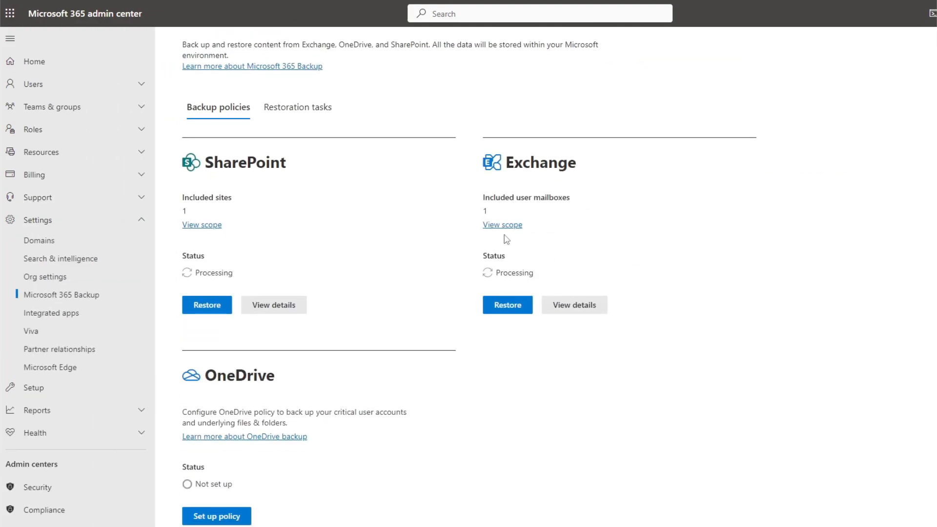
click(566, 314)
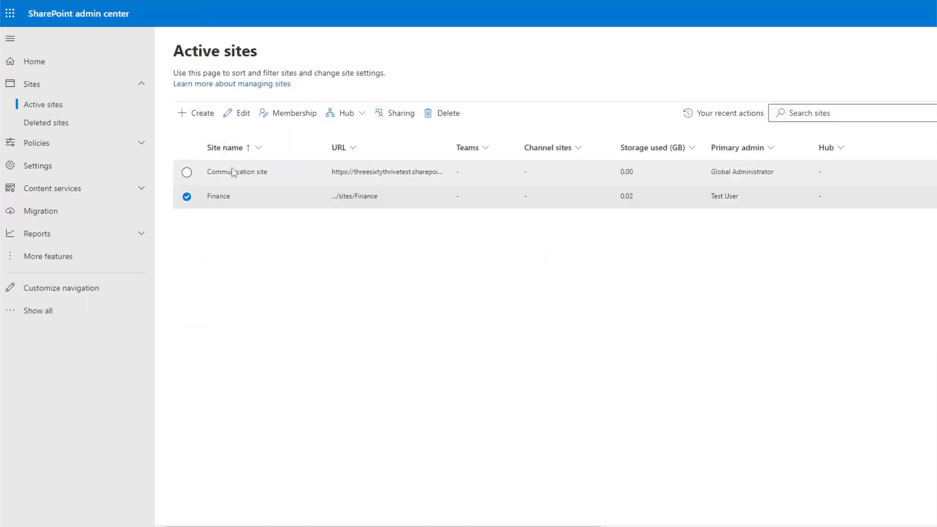
Open the Finance site's document library and delete the 2023 and 2024 folders to the recycle bin
click(359, 200)
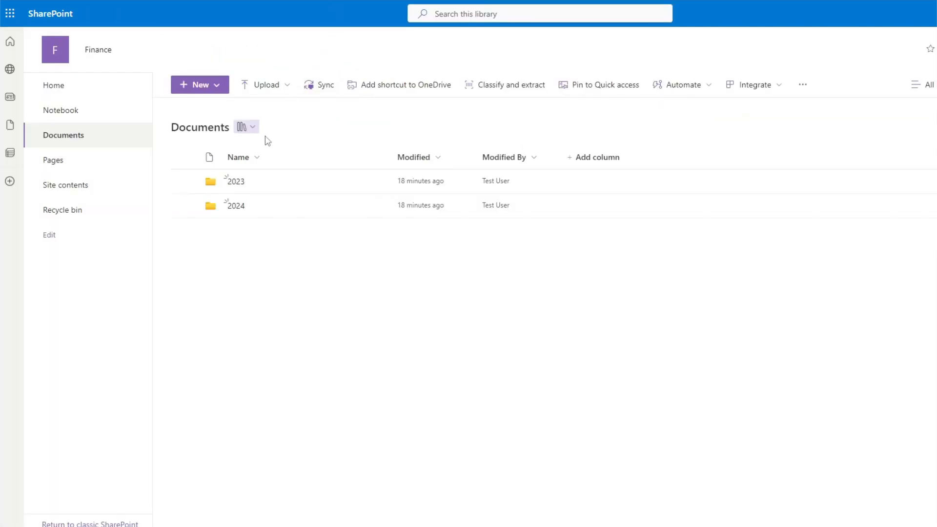
click(236, 206)
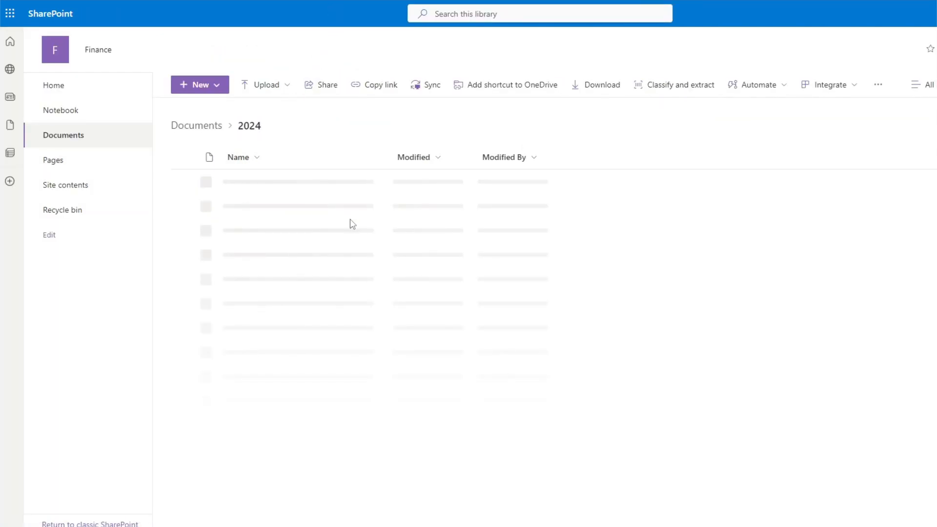
click(196, 126)
click(185, 157)
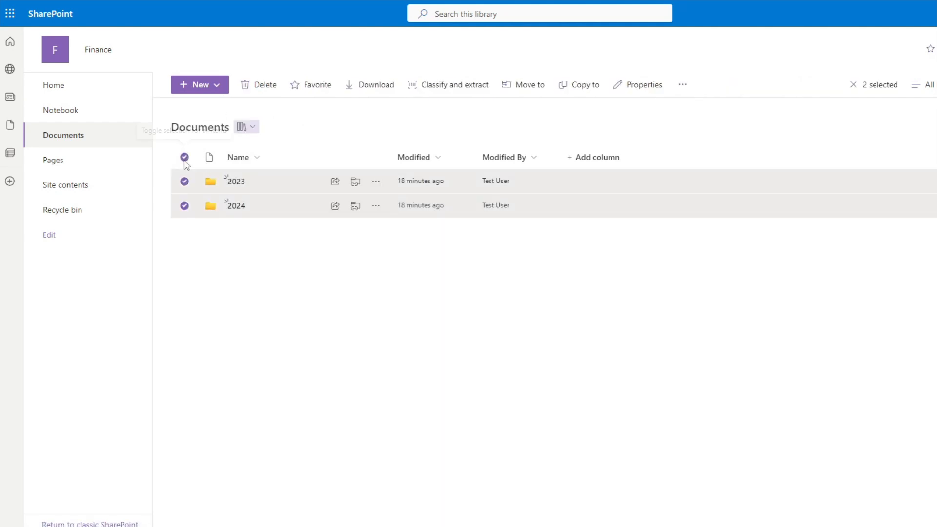
click(270, 87)
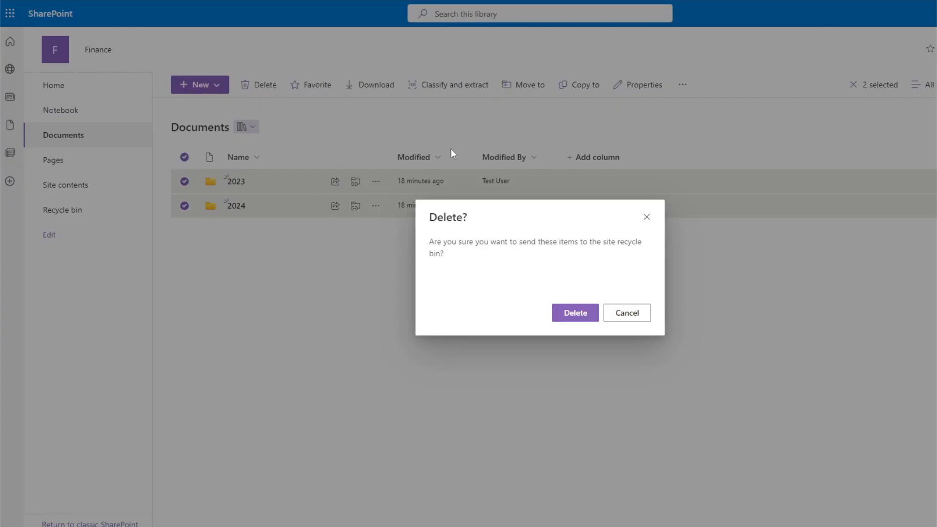
click(590, 309)
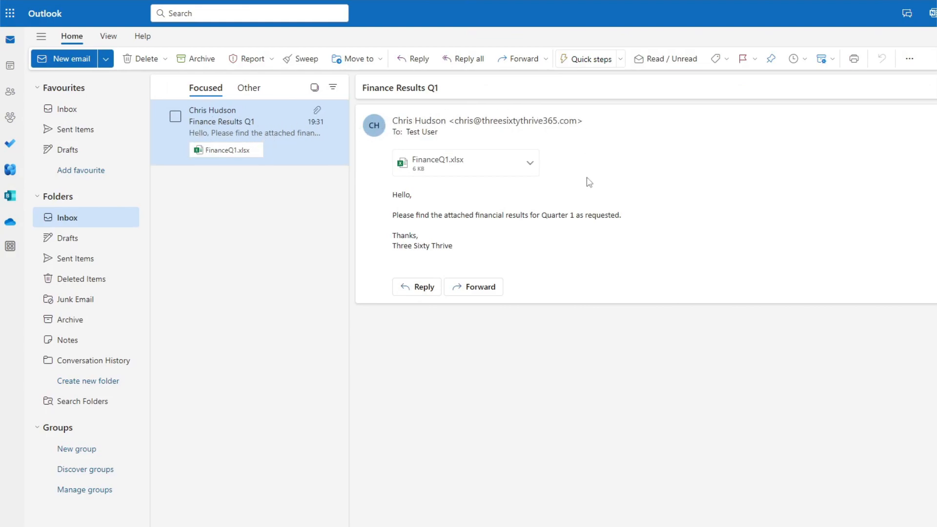
In Outlook, permanently delete the Finance Results Q1 email from the inbox
click(175, 117)
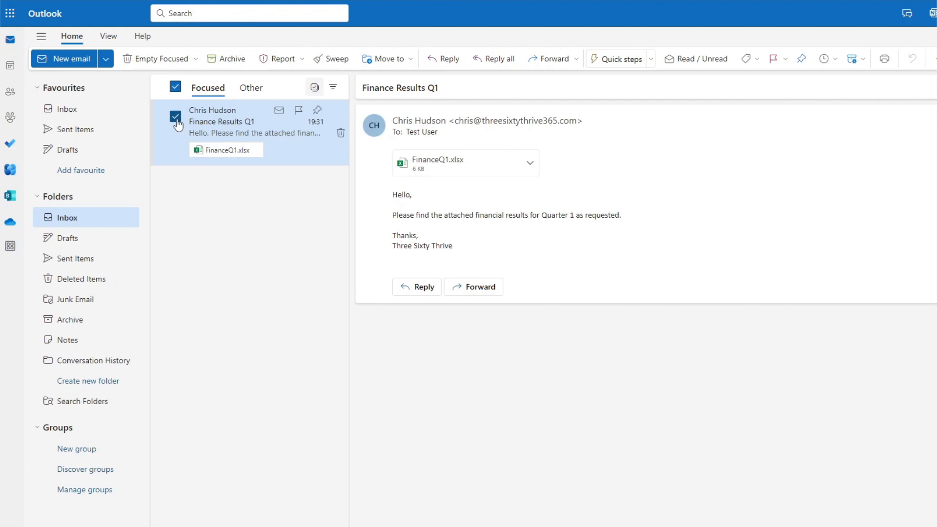
key(shift+Delete)
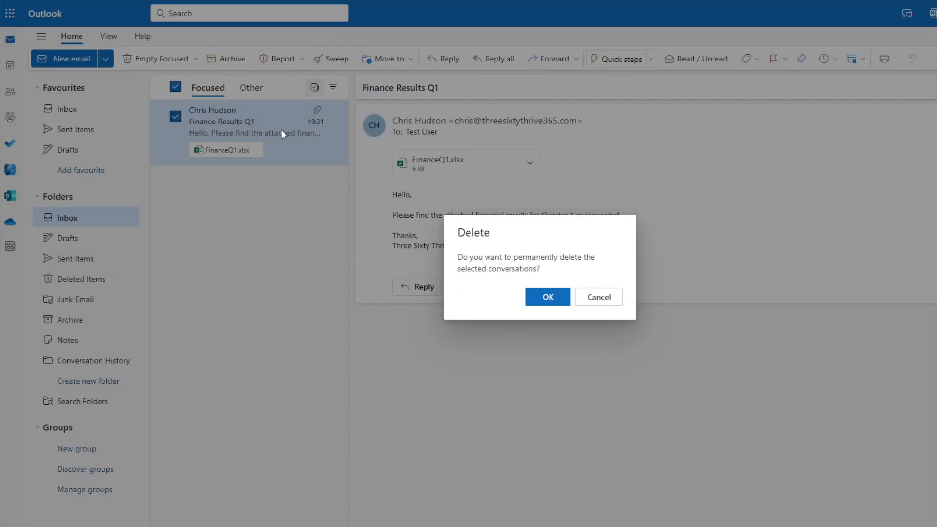
click(548, 296)
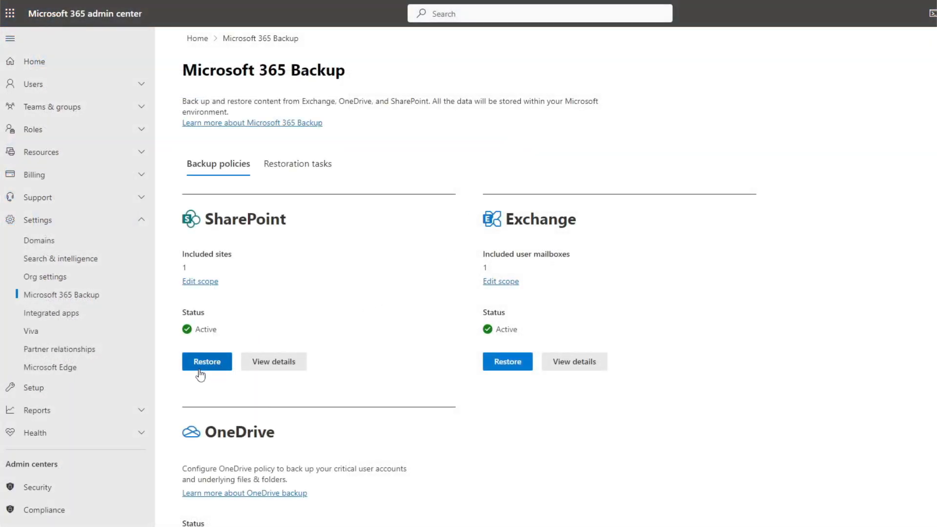
Start a restore of SharePoint site content and add the Finance site as the site to restore
click(185, 369)
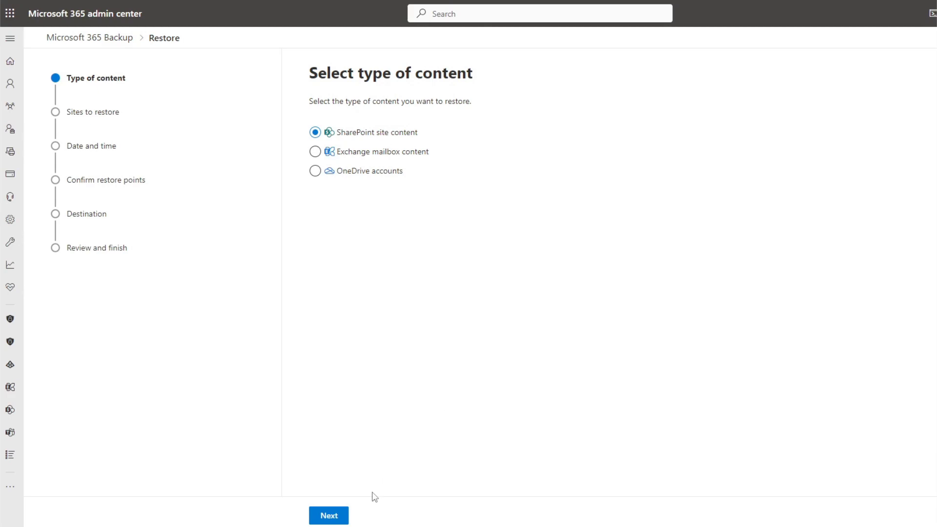
click(343, 516)
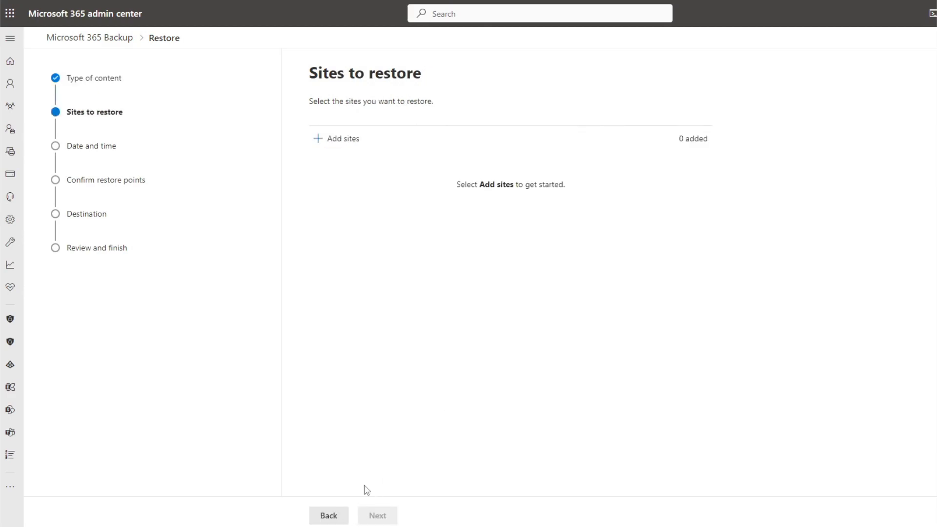
click(337, 144)
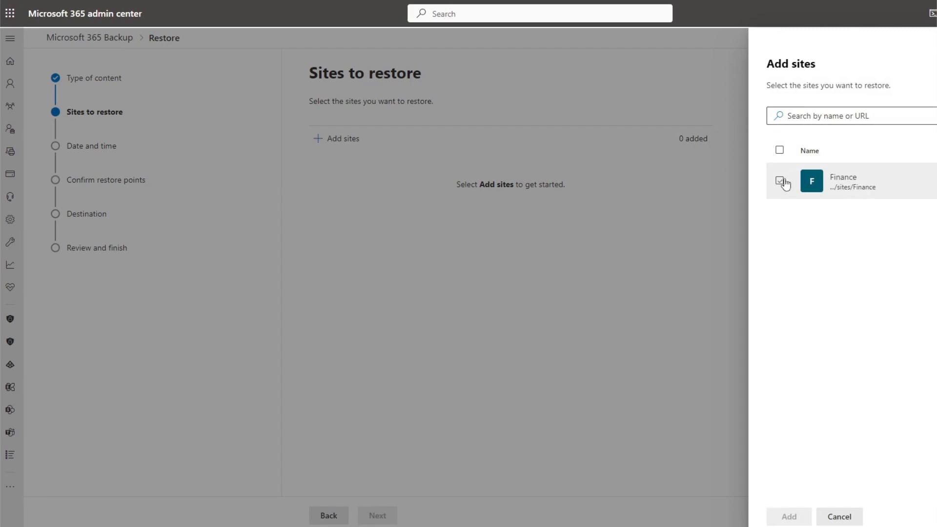
click(781, 181)
click(789, 516)
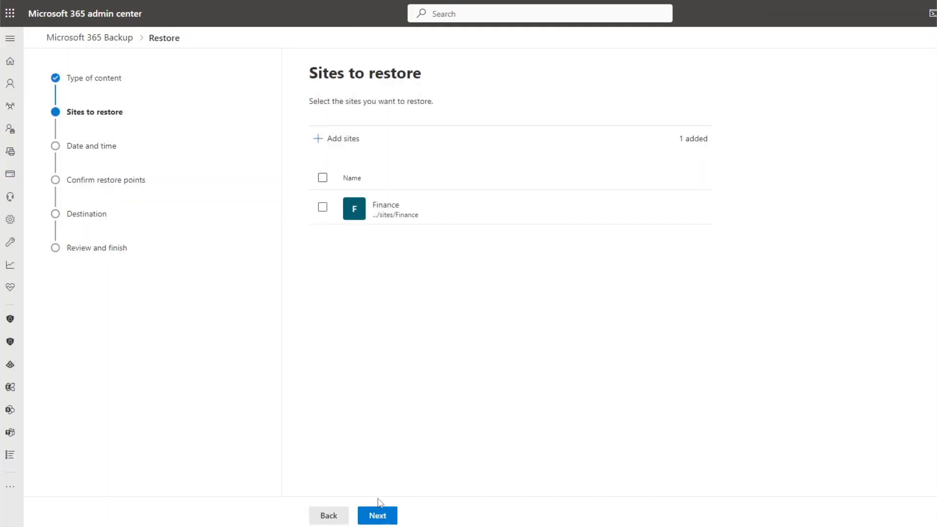
click(367, 520)
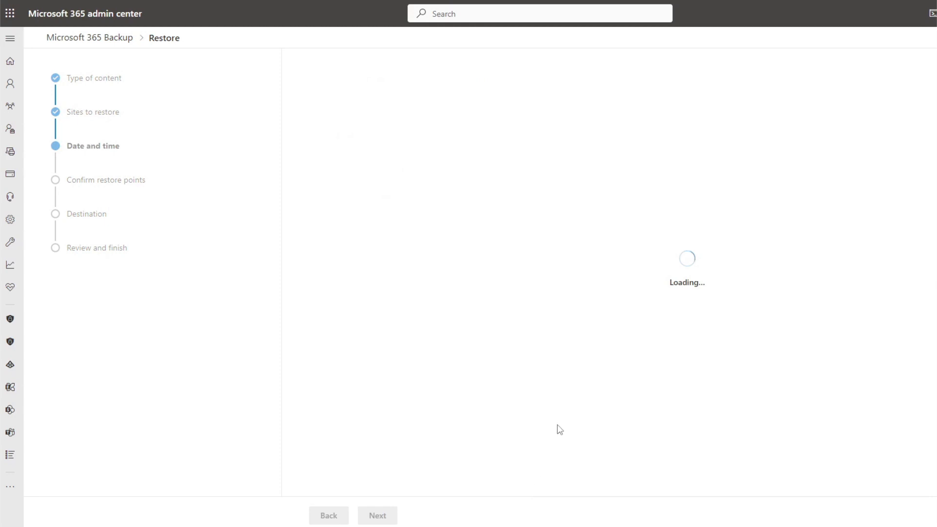
drag(309, 103, 533, 103)
click(530, 104)
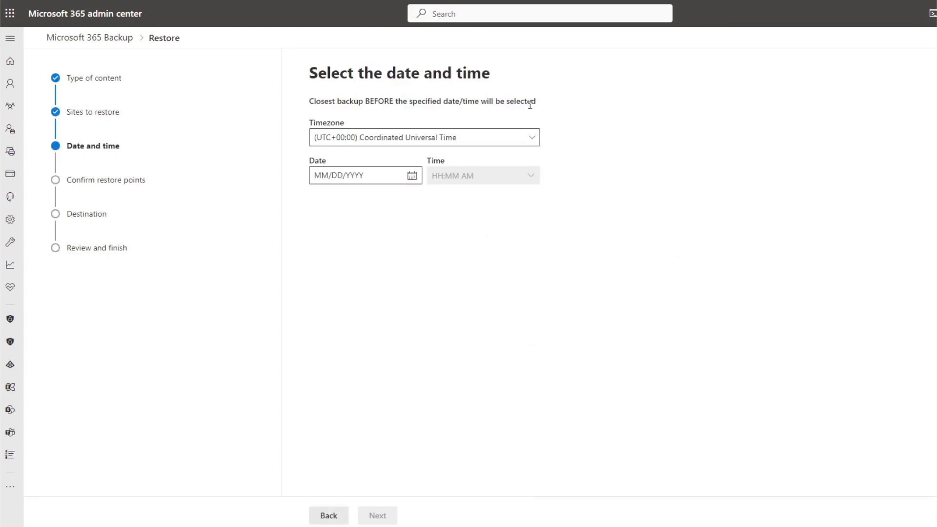
Set the restore date to 02/01/2024 and the time to 8:00 PM, then continue
click(412, 176)
click(387, 230)
click(477, 174)
click(531, 175)
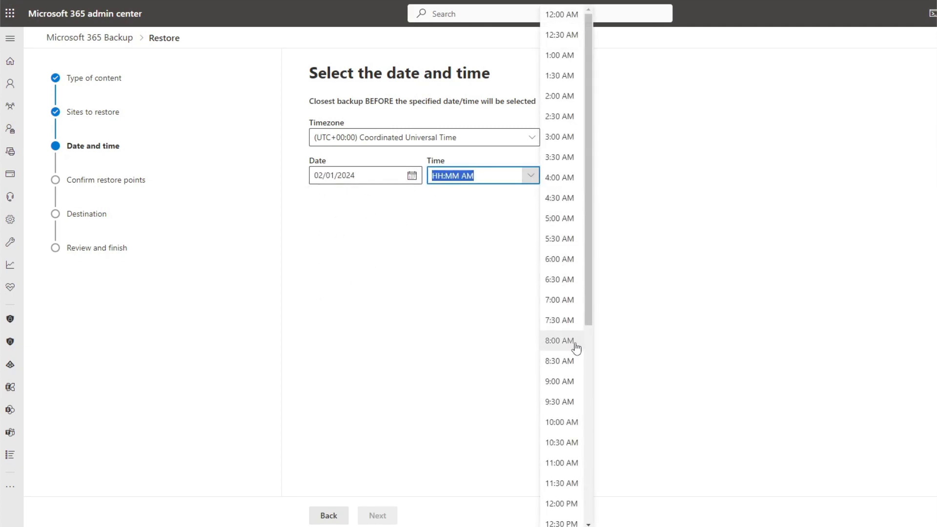
scroll(592, 332, down, 1)
drag(592, 332, 599, 516)
click(559, 504)
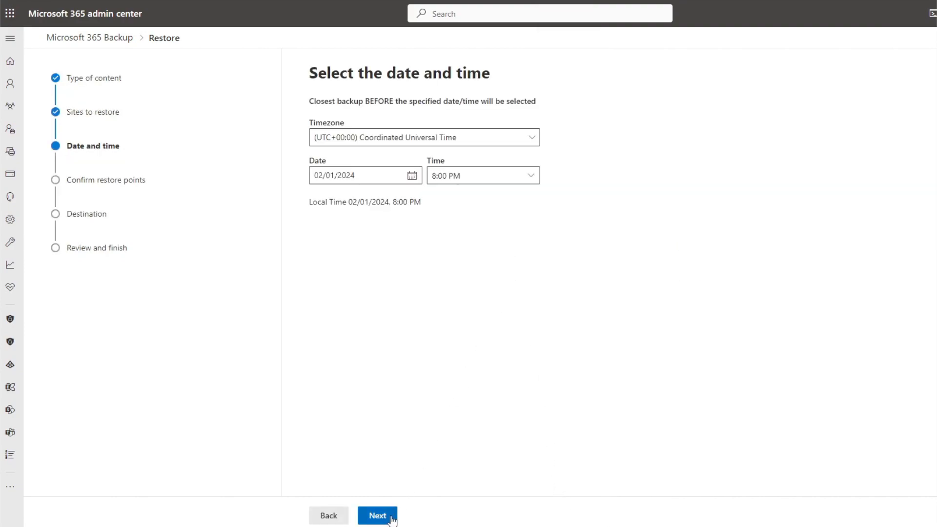
click(392, 519)
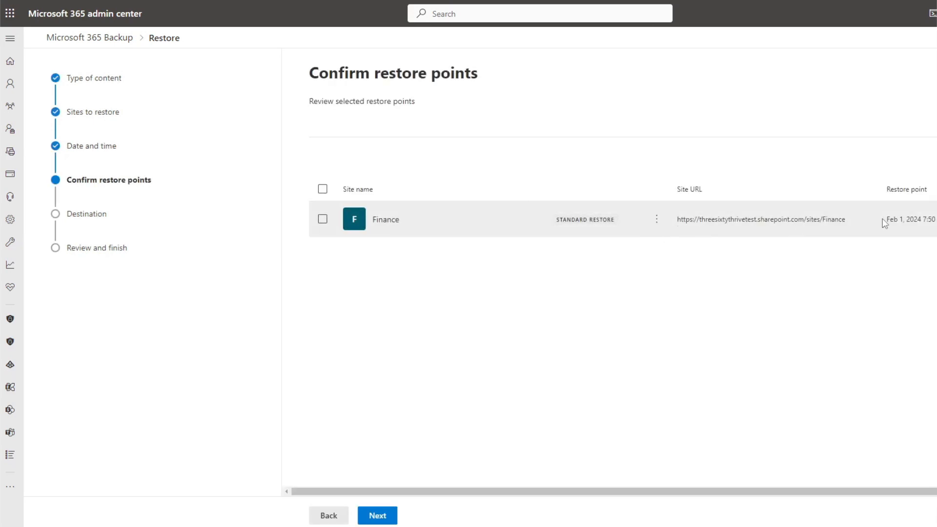
Review the other available backup points for the Finance site without changing the selection
click(656, 219)
click(719, 251)
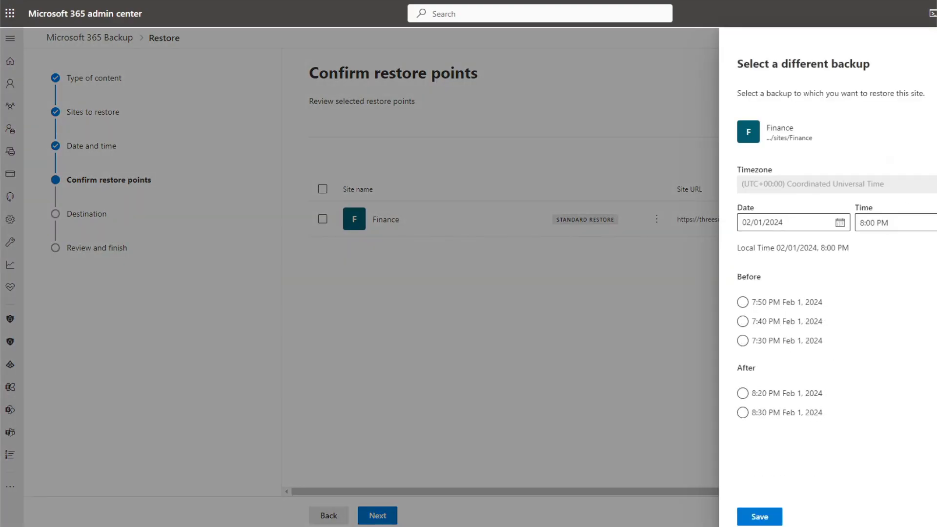
click(936, 43)
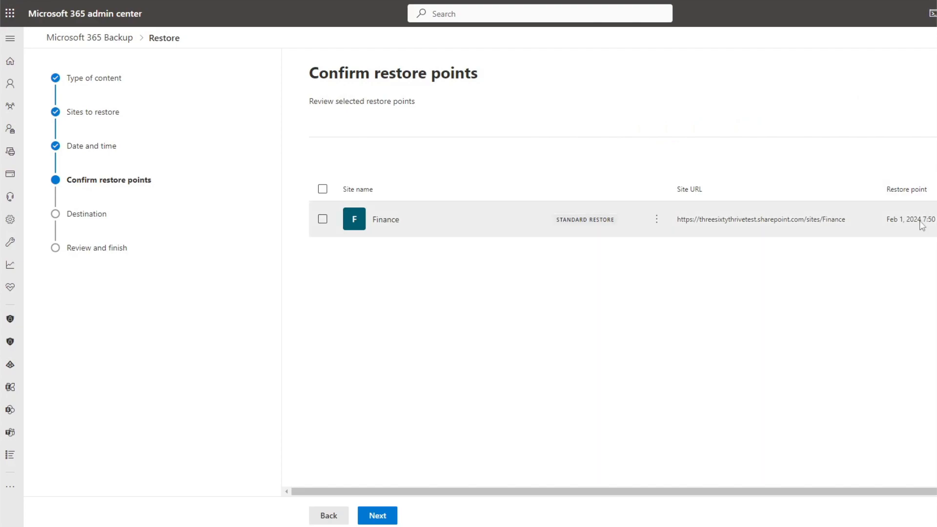
Confirm the restore point and restore the Finance site to its original location
click(379, 515)
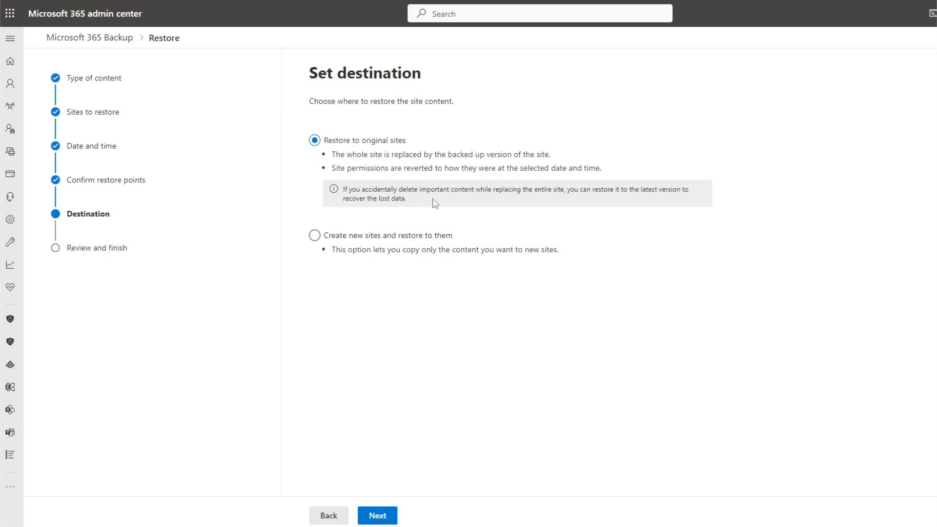
click(433, 236)
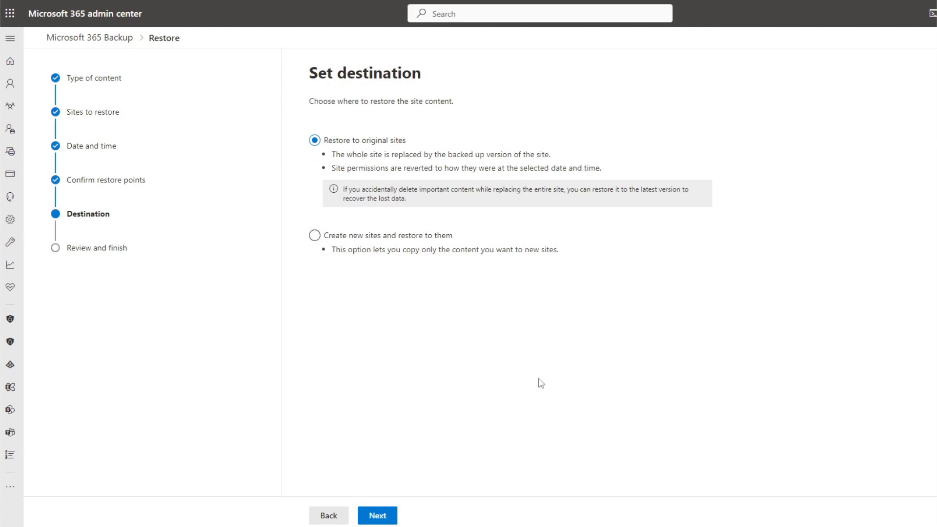
click(377, 515)
click(414, 510)
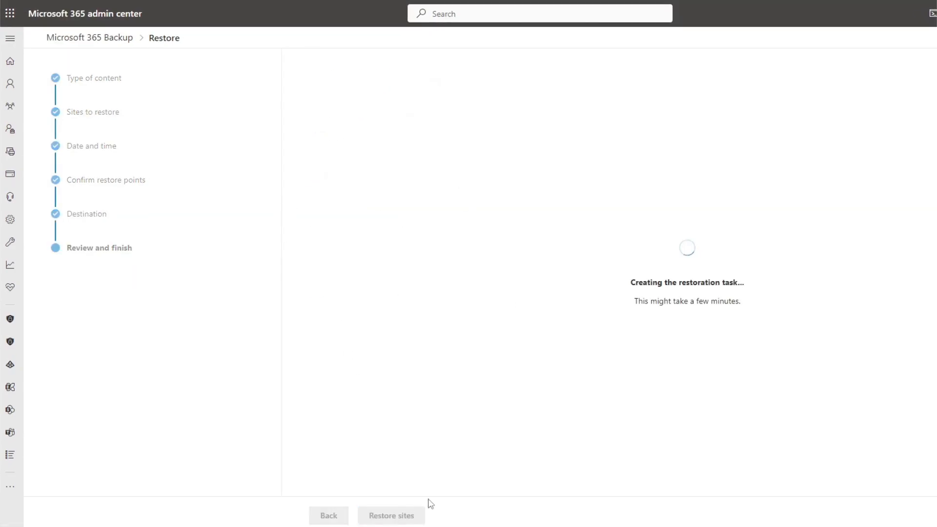
click(326, 517)
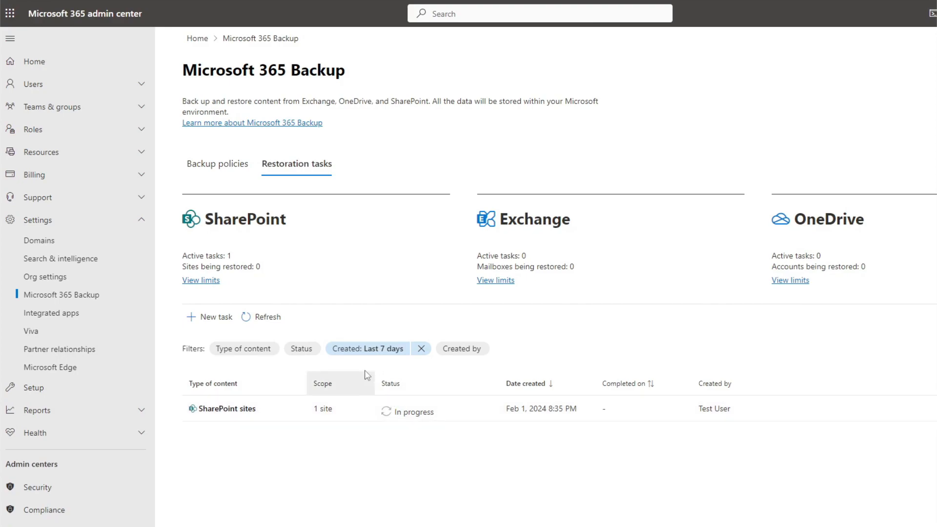
Start a new restore of Exchange mailbox content and add the test user's mailbox to restore
click(221, 331)
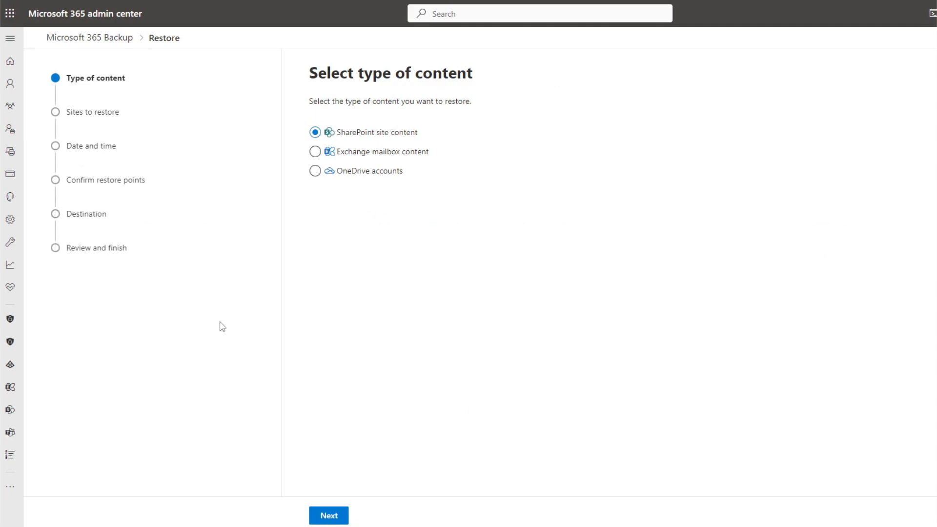
click(316, 152)
click(347, 515)
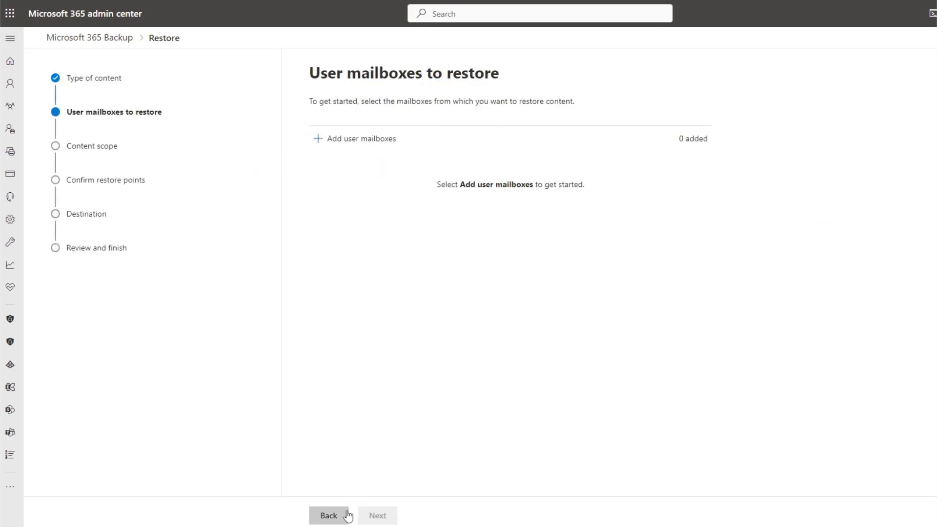
click(379, 141)
click(780, 202)
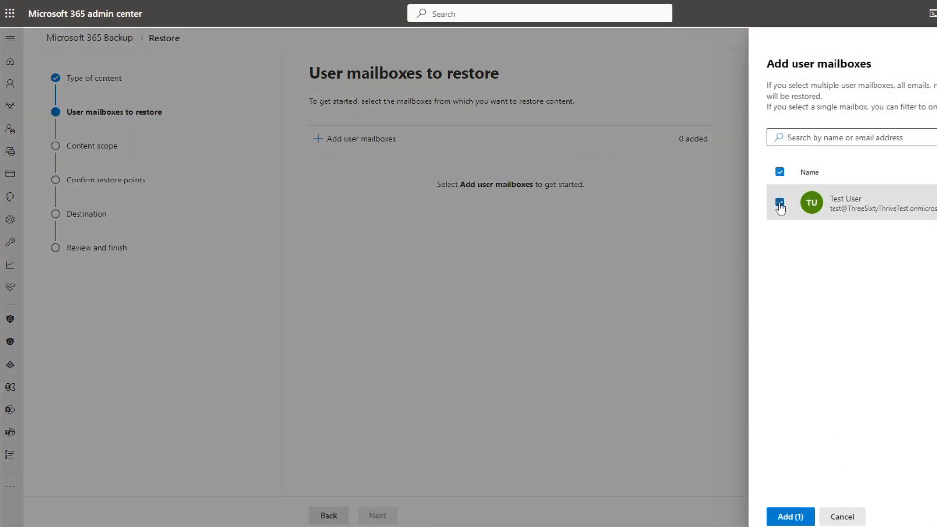
click(788, 516)
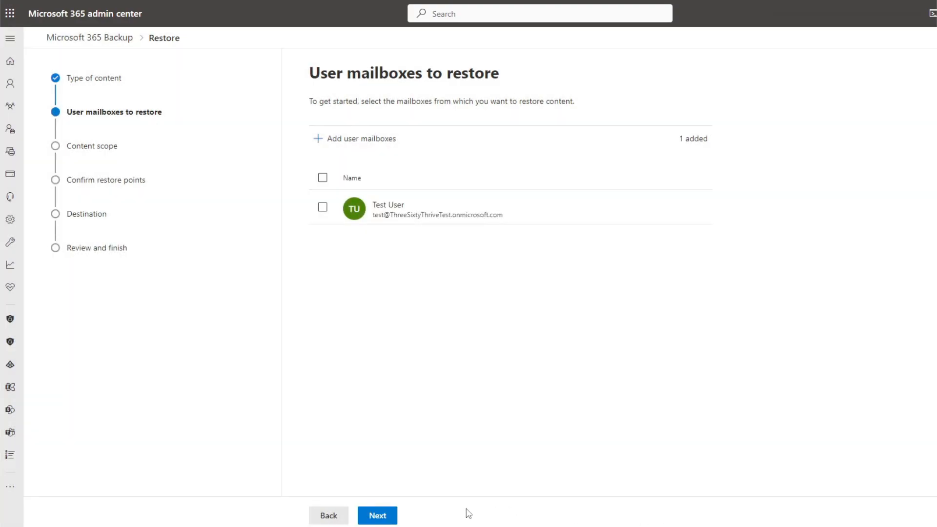
click(394, 518)
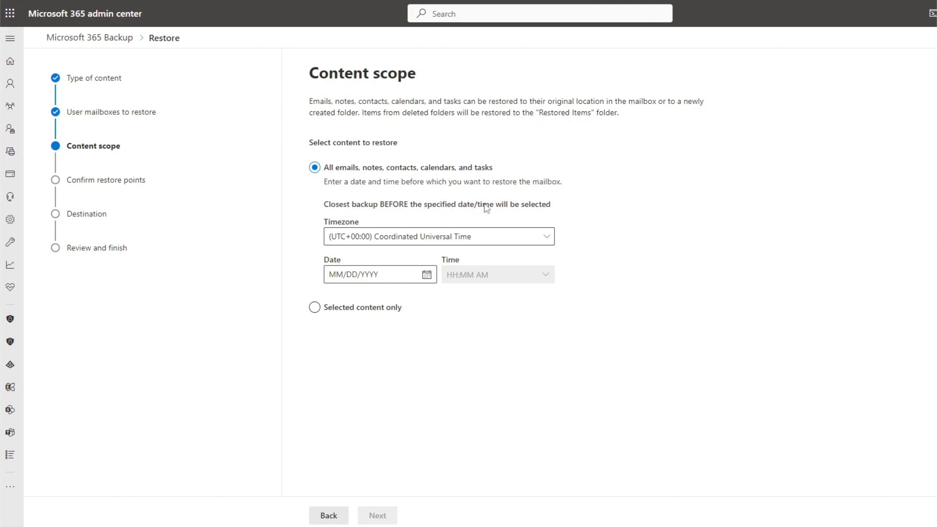
Limit the scope to selected content from the past 24 hours with a Has Attachment filter of Yes, find matching items, and continue
click(366, 310)
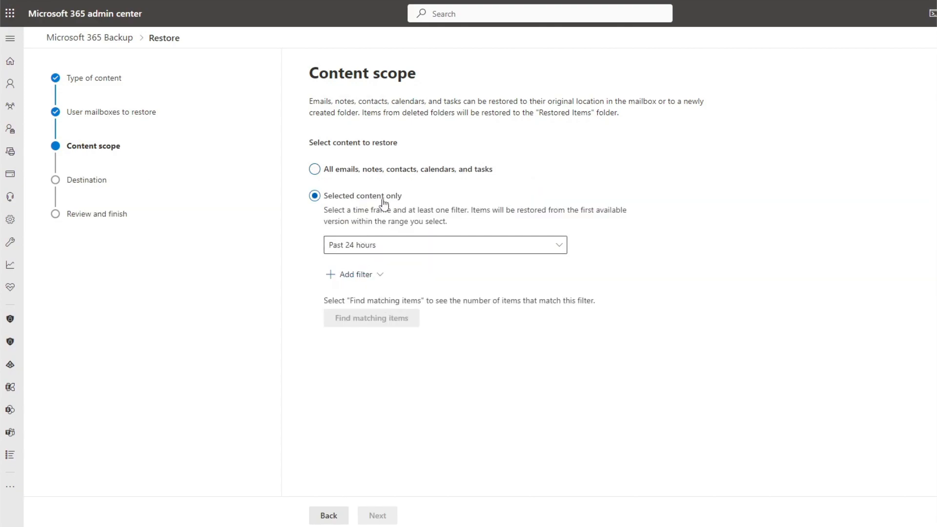
click(556, 245)
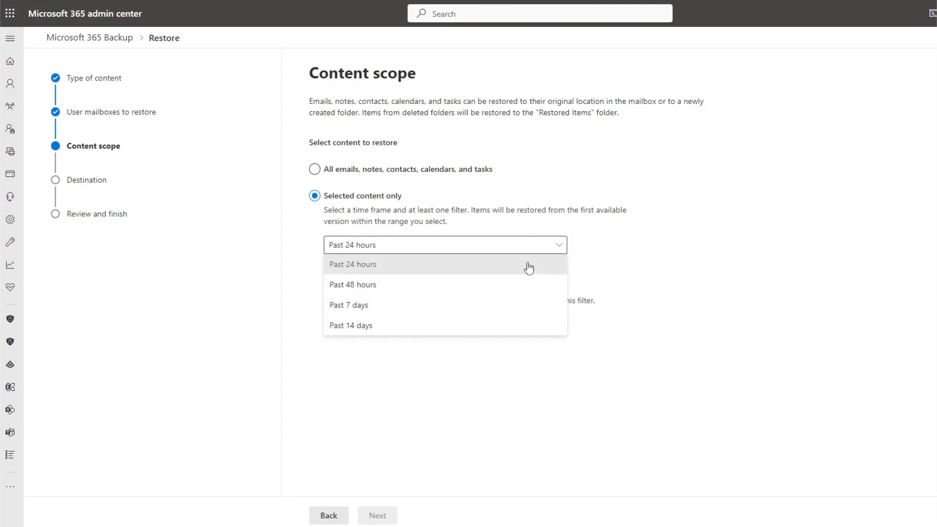
click(529, 268)
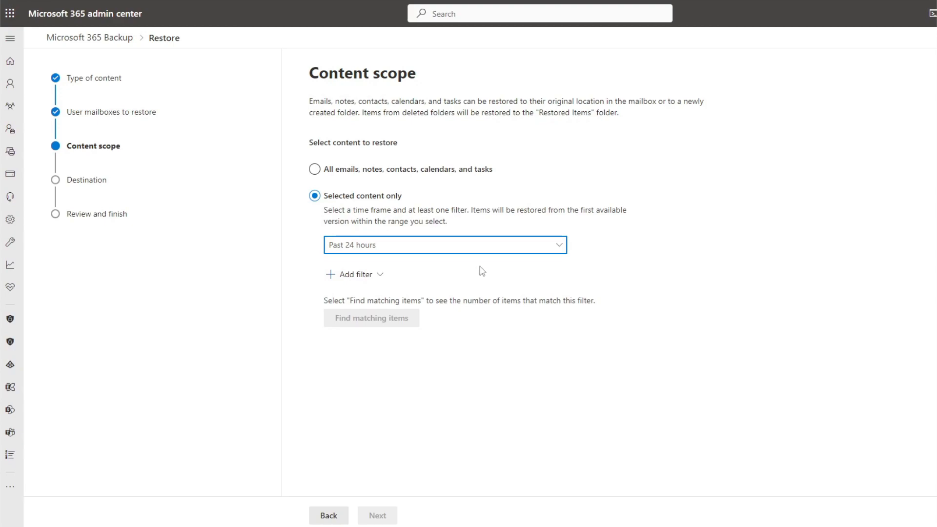
click(382, 277)
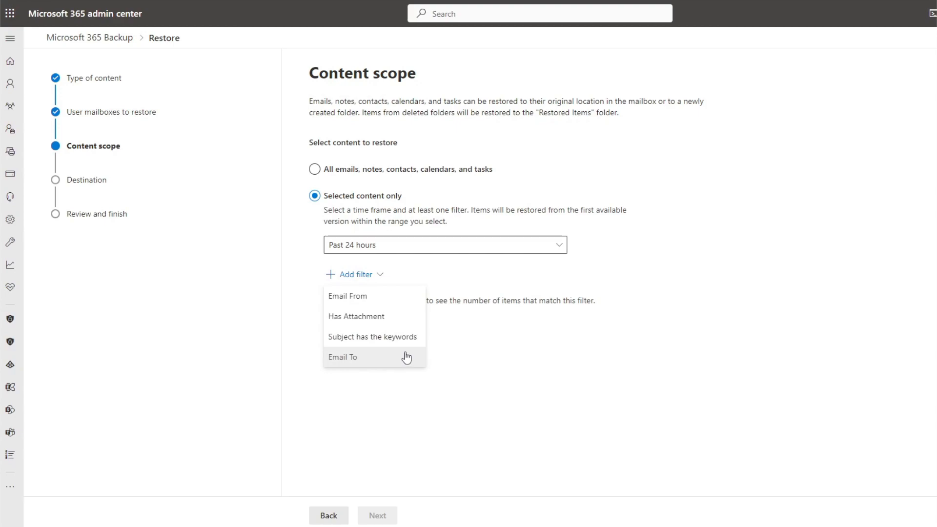
click(404, 321)
click(398, 293)
click(406, 305)
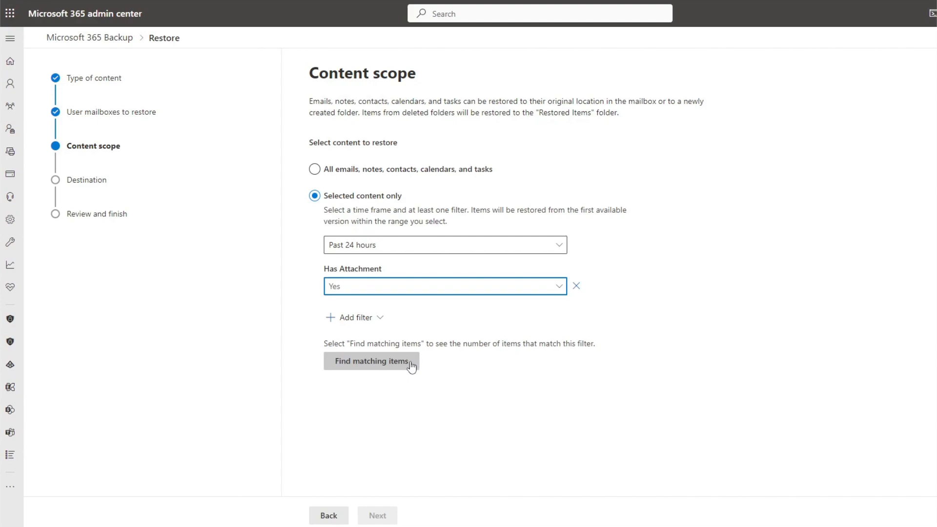
click(342, 367)
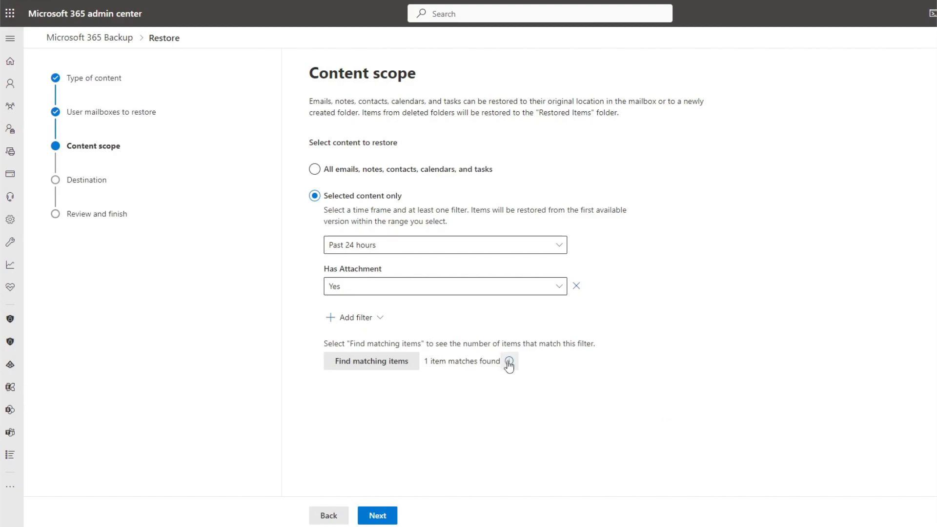
mouse_move(510, 363)
click(396, 520)
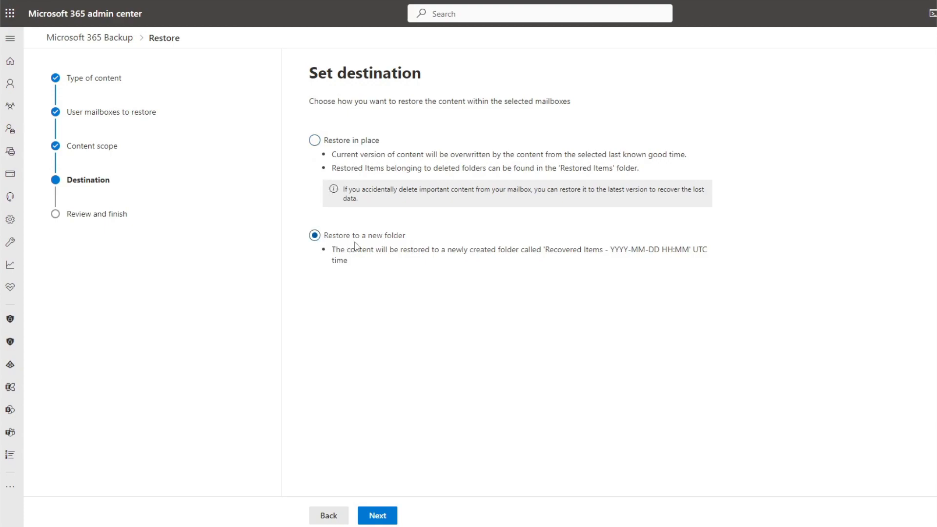
Choose to restore the mailbox content in place, create the restoration task, and finish
drag(547, 250, 681, 253)
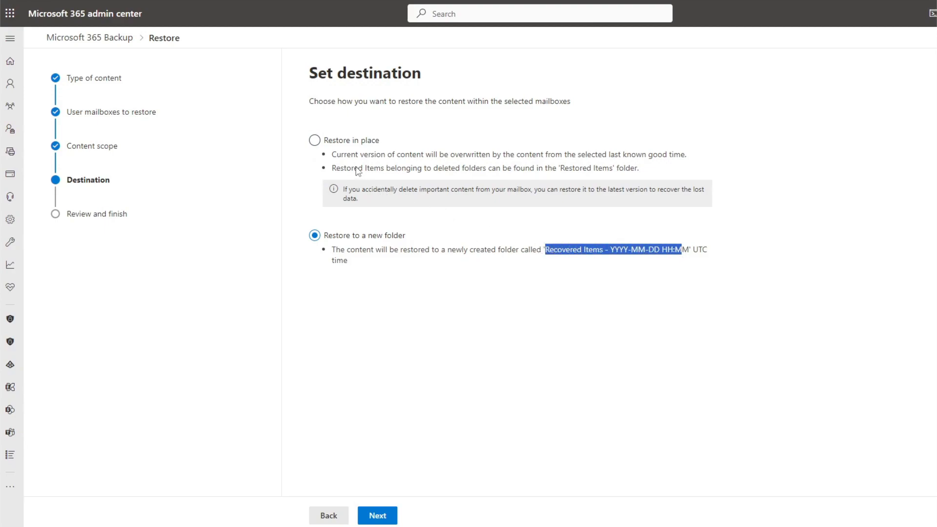
click(349, 147)
click(392, 514)
click(452, 509)
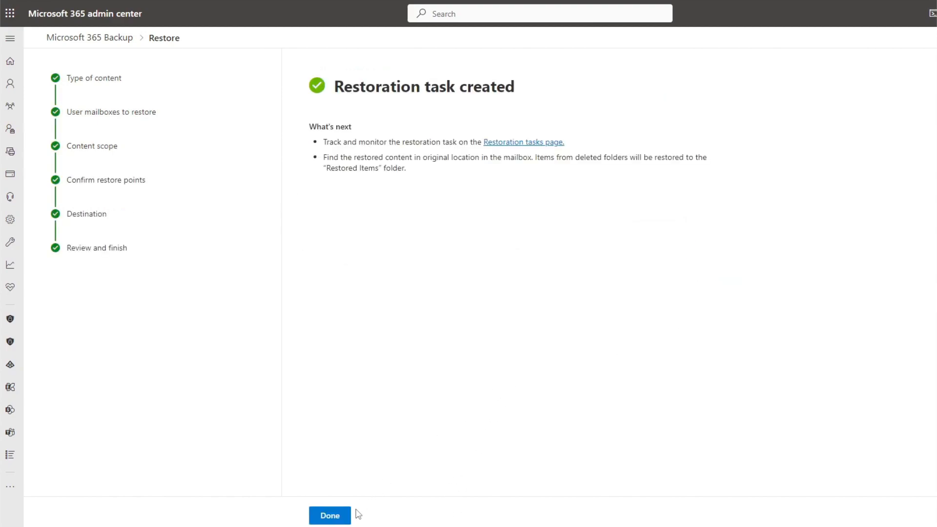
click(348, 514)
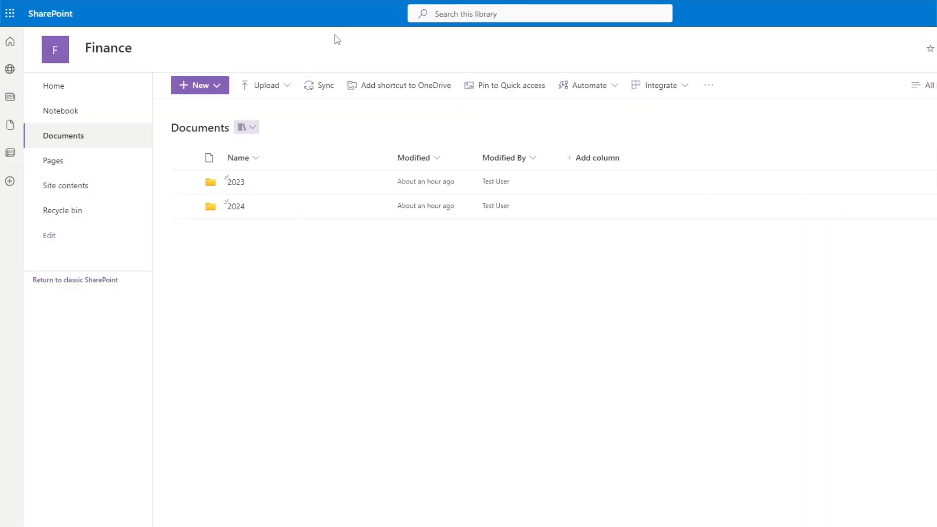
Check the restored 2023 and 2024 folders in the Finance library and the restored Finance Results Q1 email
click(237, 184)
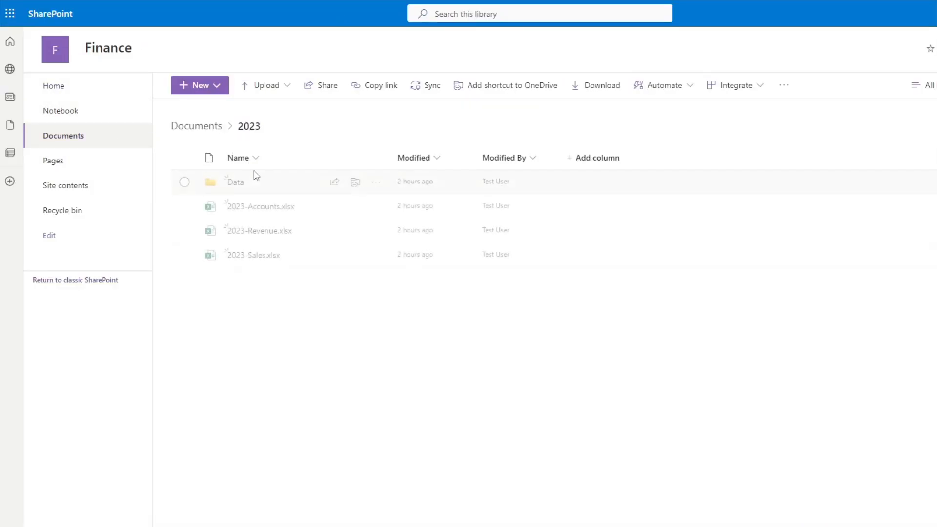
click(212, 128)
click(236, 205)
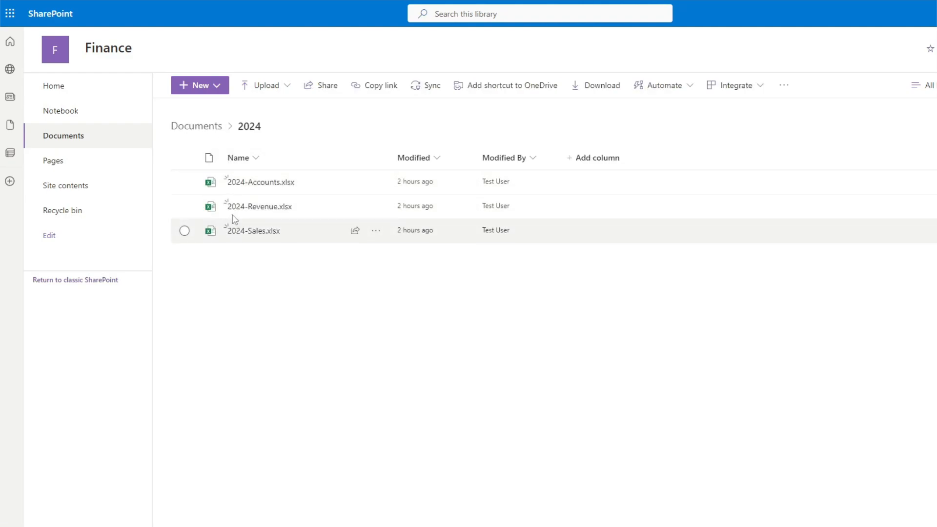
click(201, 129)
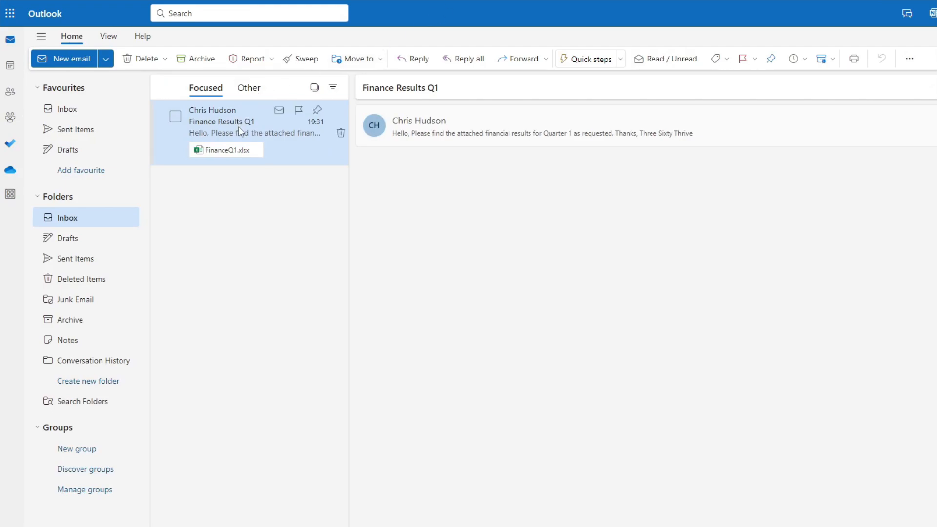
click(417, 133)
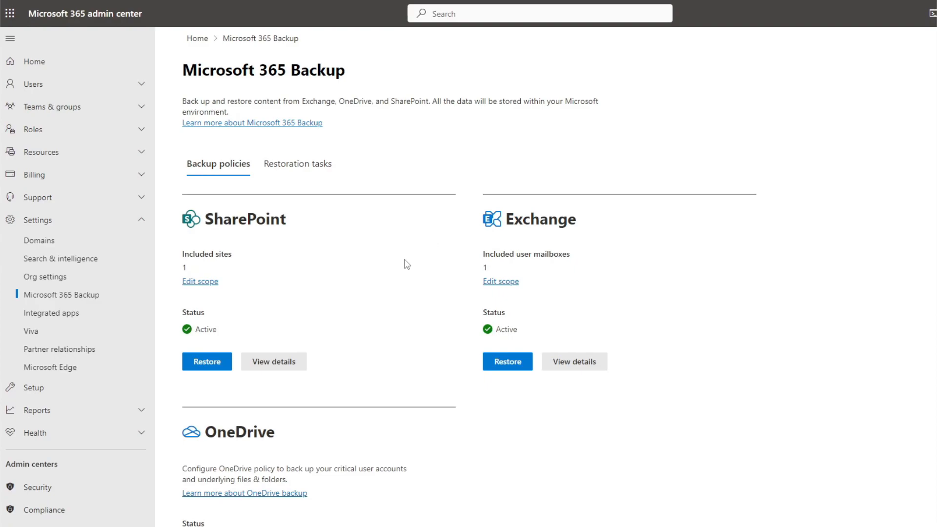
Review the SharePoint backup policy details and open the Exchange restoration task's details
click(297, 362)
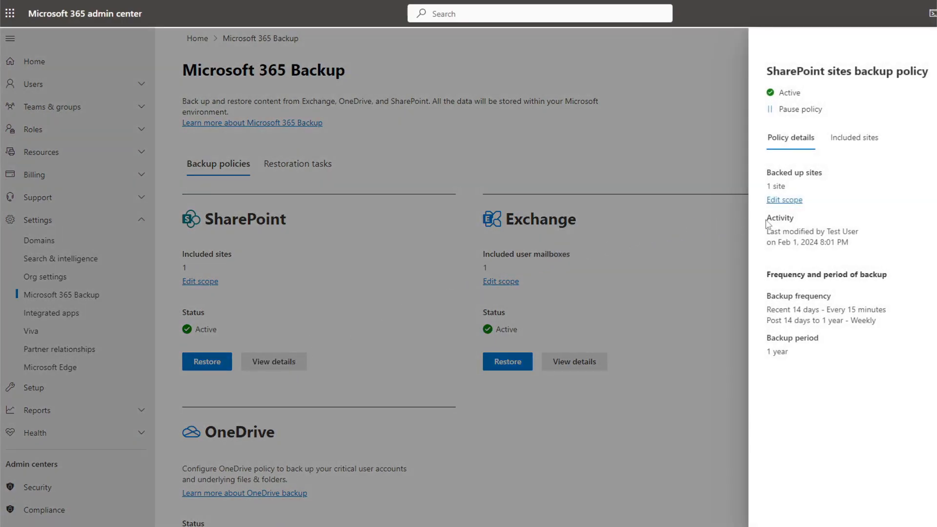
drag(848, 242, 764, 223)
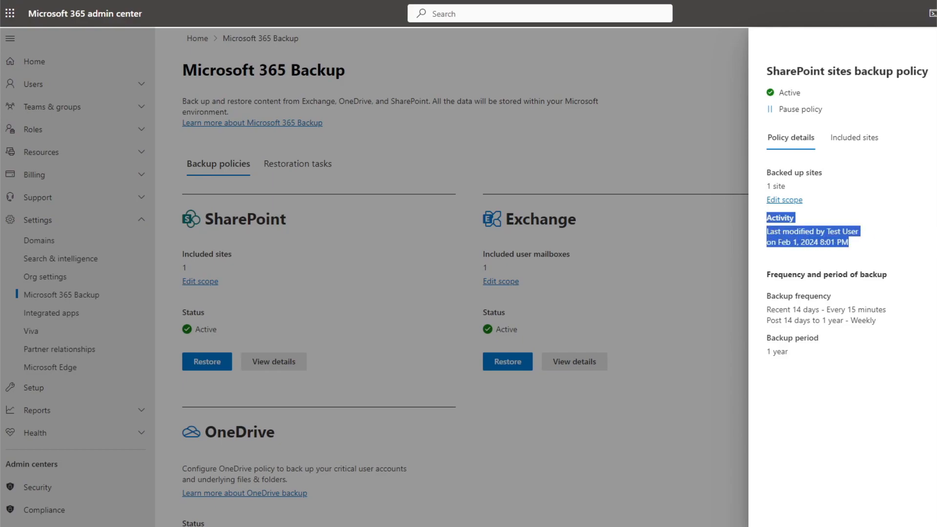
key(Escape)
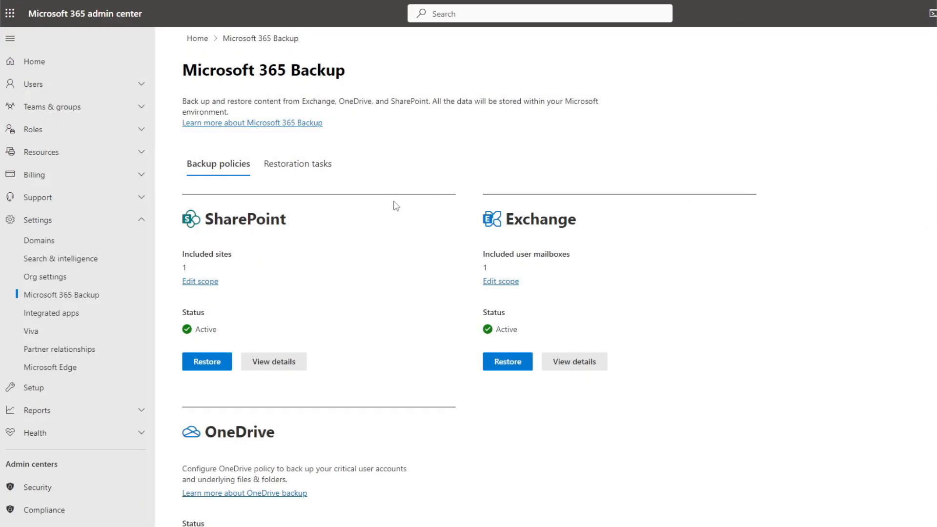
click(316, 174)
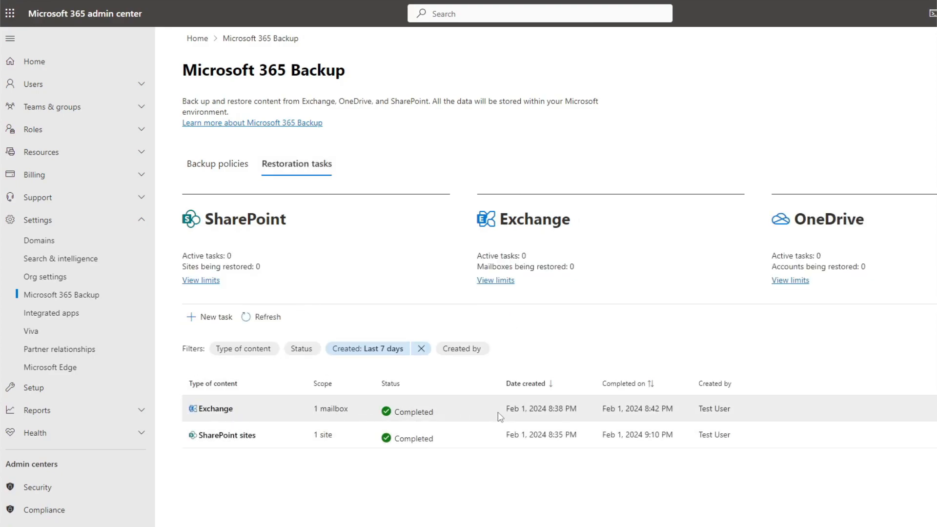
click(701, 411)
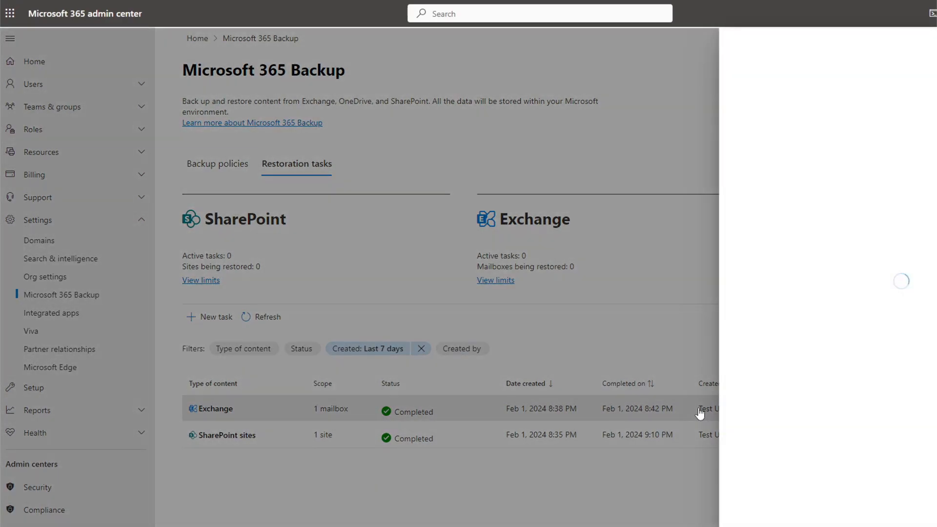